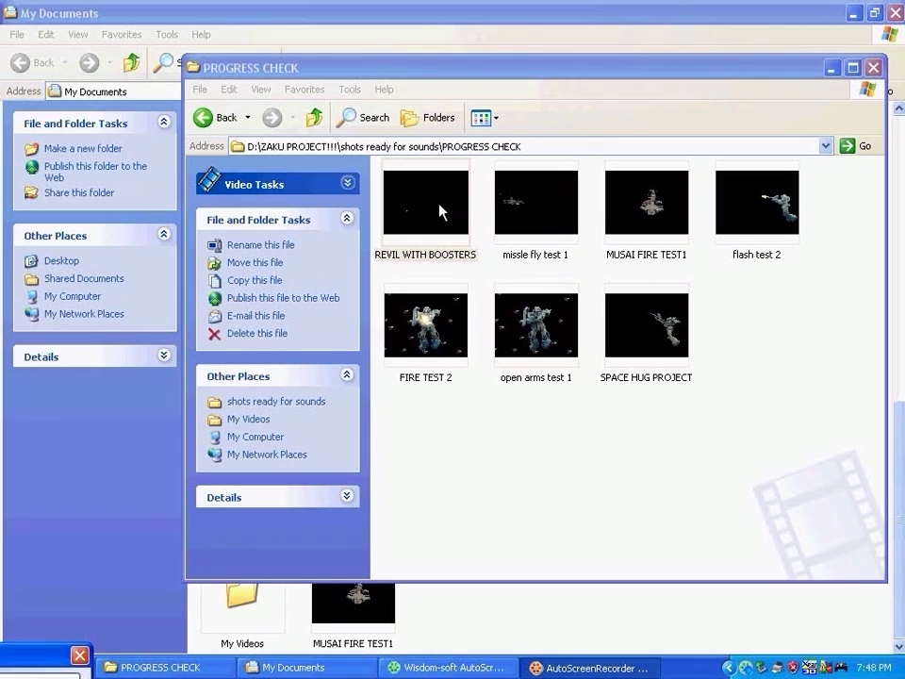
Step: Dismiss the video's context menu and scroll the REVIL SHIP BEST folder to frames 45–56
{"action": "right_click", "coordinate": [439, 207]}
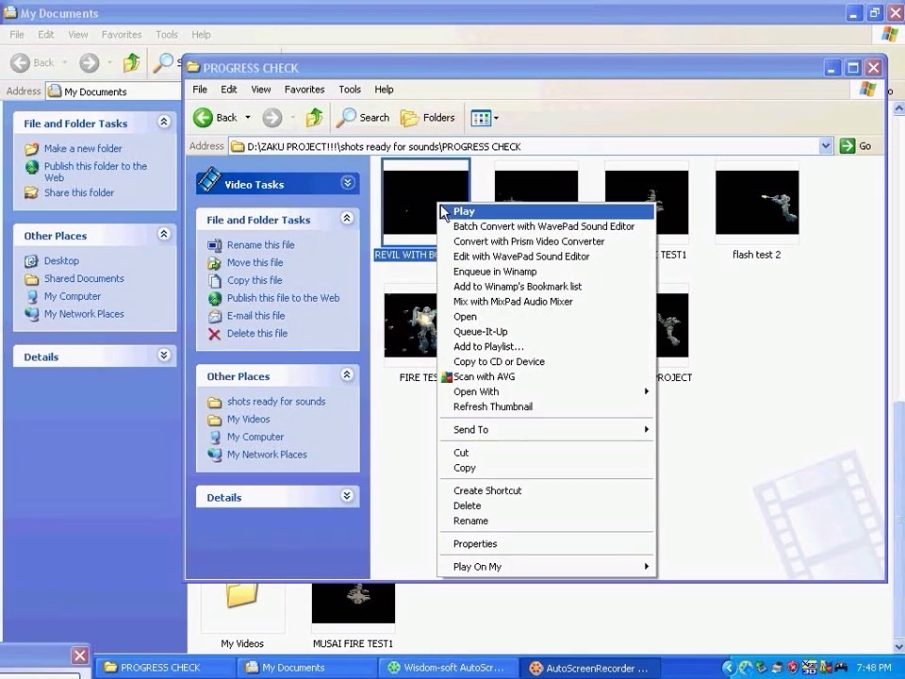
{"action": "left_click", "coordinate": [788, 328]}
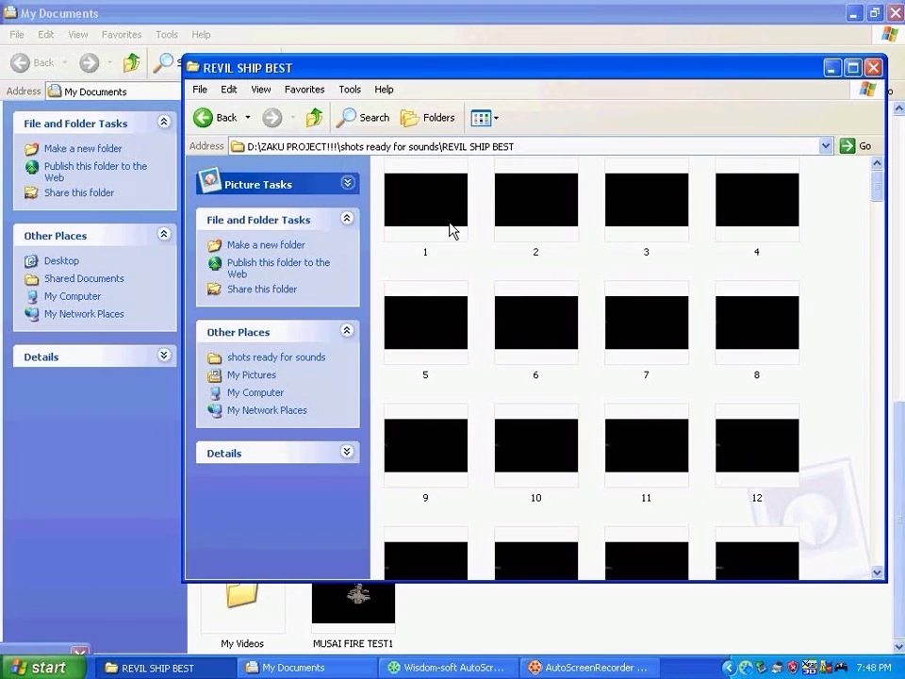
{"action": "scroll", "coordinate": [838, 415], "scroll_direction": "down", "scroll_amount": 10}
{"action": "scroll", "coordinate": [837, 404], "scroll_direction": "up", "scroll_amount": 10}
{"action": "left_click_drag", "start_coordinate": [873, 187], "coordinate": [873, 290]}
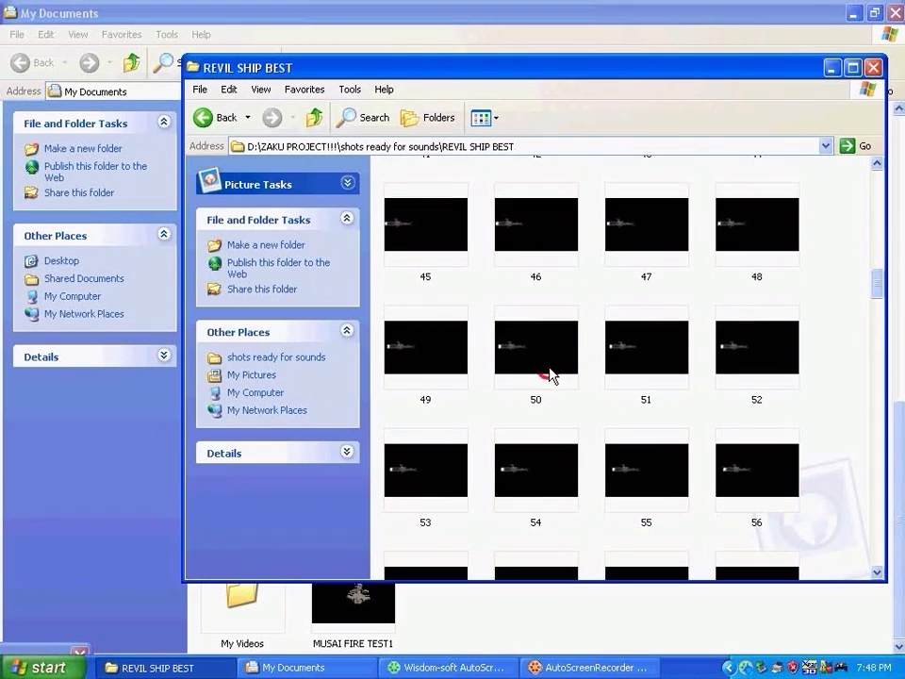
Step: Preview frame 50 in Picture and Fax Viewer and advance through frame 60
{"action": "left_click", "coordinate": [549, 374]}
{"action": "right_click", "coordinate": [551, 373]}
{"action": "left_click", "coordinate": [569, 376]}
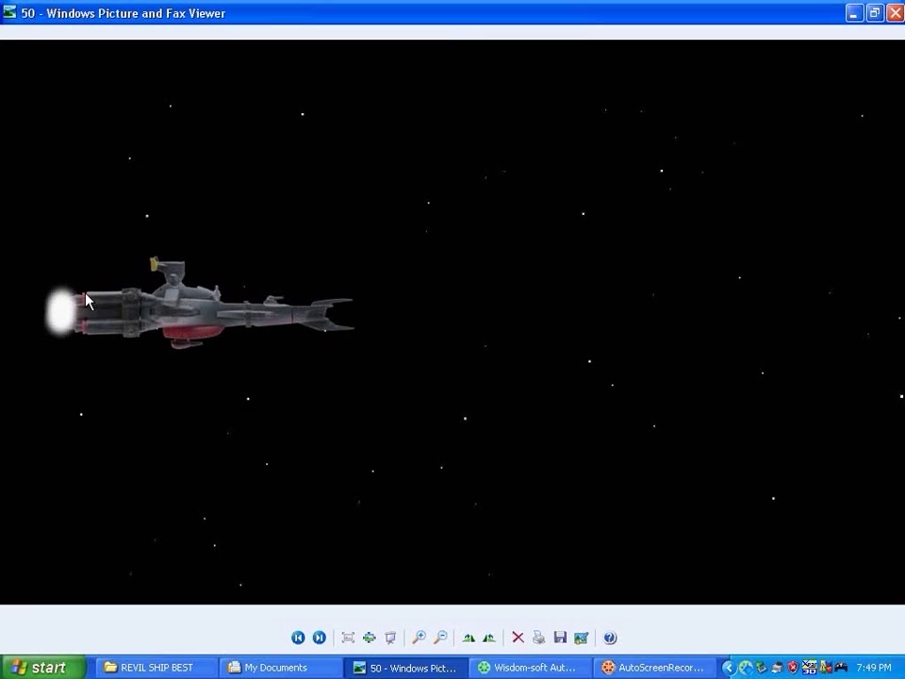
{"action": "left_click", "coordinate": [320, 638]}
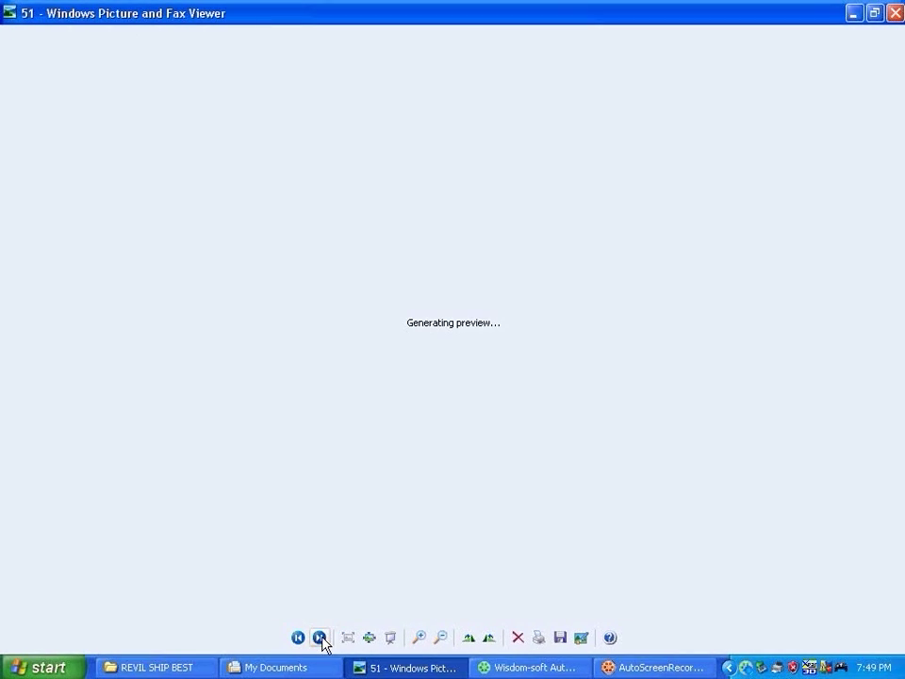
{"action": "left_click", "coordinate": [319, 638]}
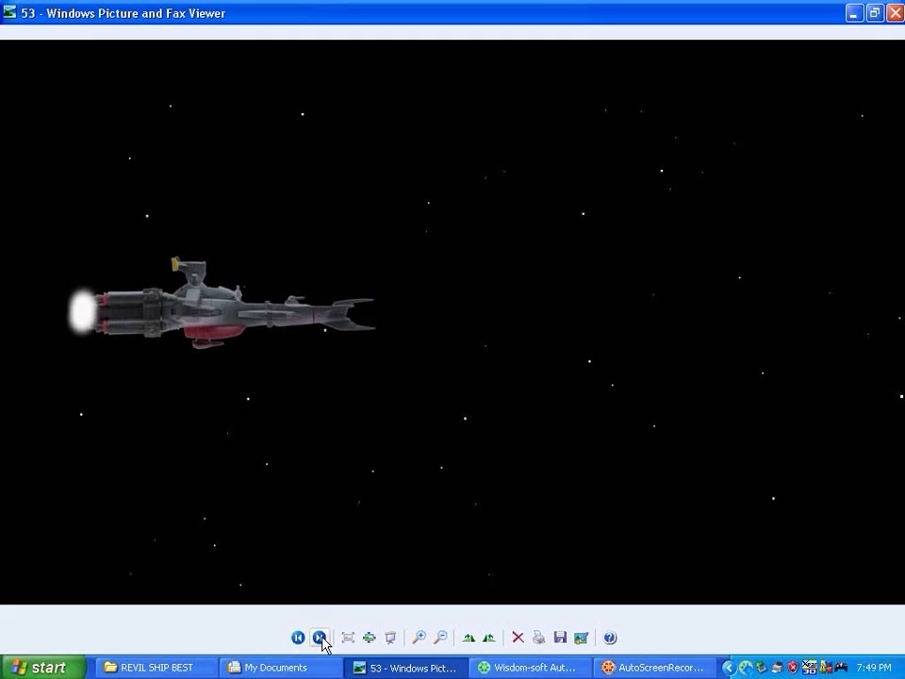
{"action": "left_click", "coordinate": [319, 638]}
{"action": "left_click", "coordinate": [319, 638]}
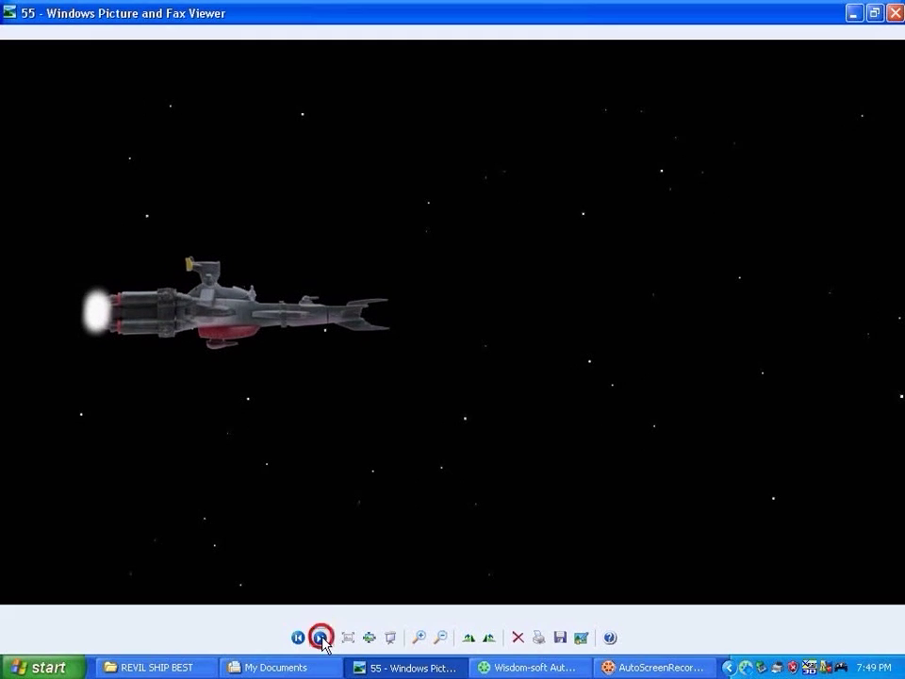
{"action": "left_click", "coordinate": [320, 638]}
{"action": "left_click", "coordinate": [319, 638]}
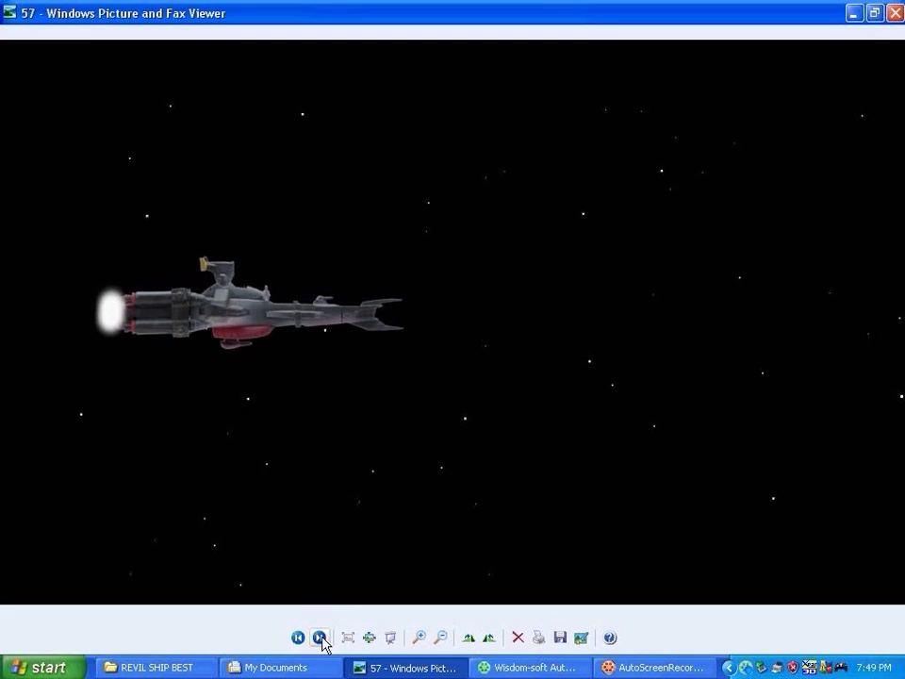
{"action": "left_click", "coordinate": [320, 638]}
{"action": "left_click", "coordinate": [319, 638]}
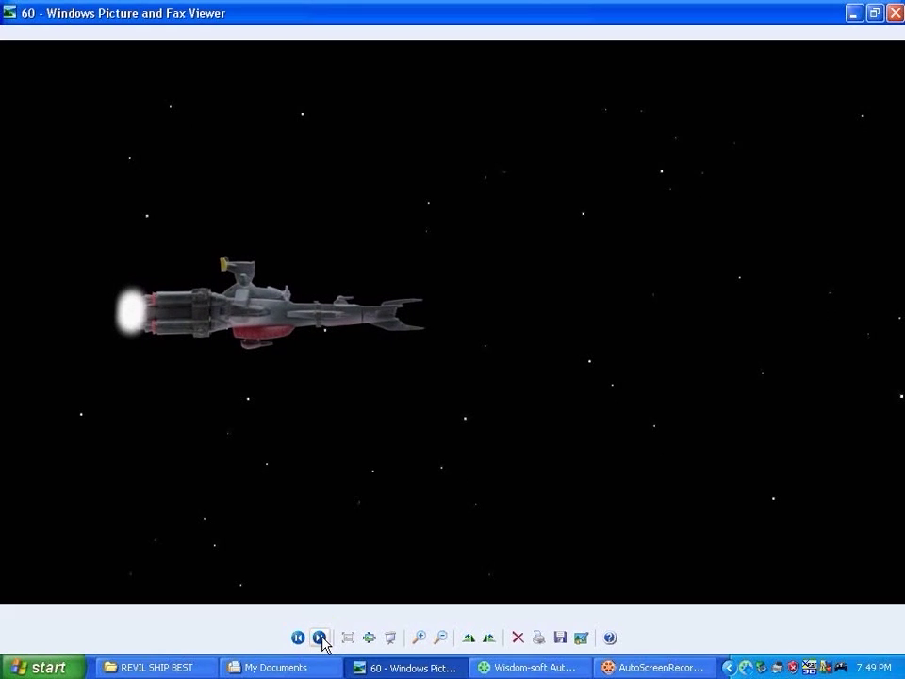
Step: Advance on to frame 72, close the viewer, and return to shots ready for sounds
{"action": "left_click", "coordinate": [319, 638]}
{"action": "left_click", "coordinate": [319, 638]}
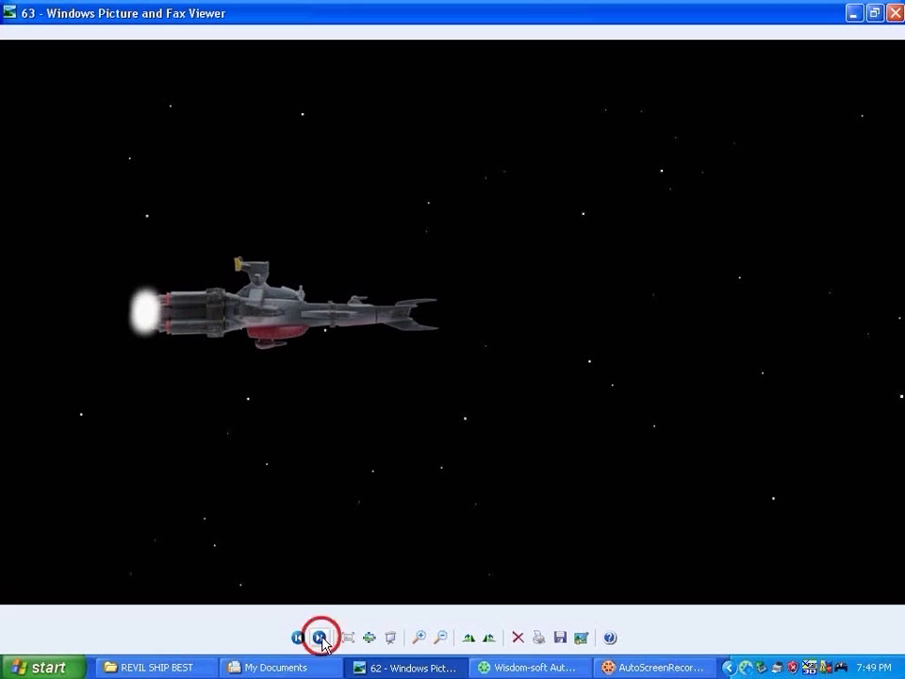
{"action": "left_click", "coordinate": [319, 638]}
{"action": "left_click", "coordinate": [320, 638]}
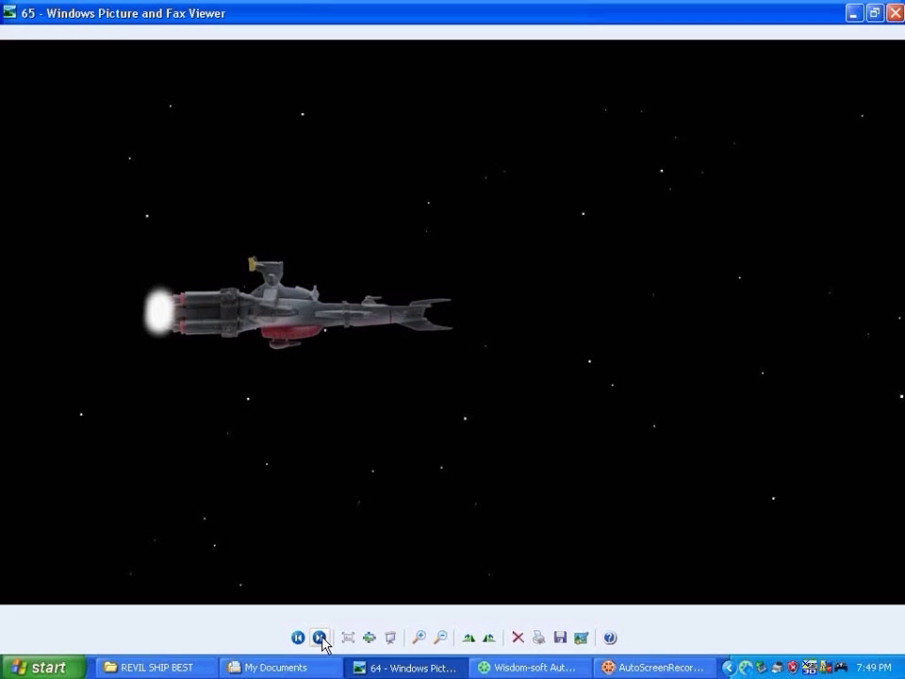
{"action": "left_click", "coordinate": [319, 638]}
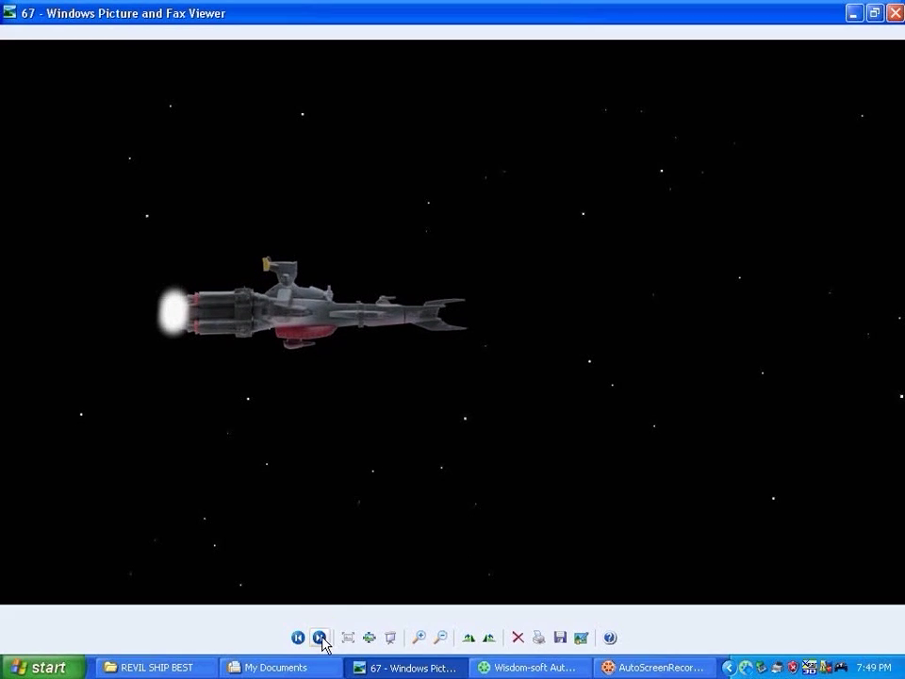
{"action": "left_click", "coordinate": [319, 638]}
{"action": "left_click", "coordinate": [319, 638]}
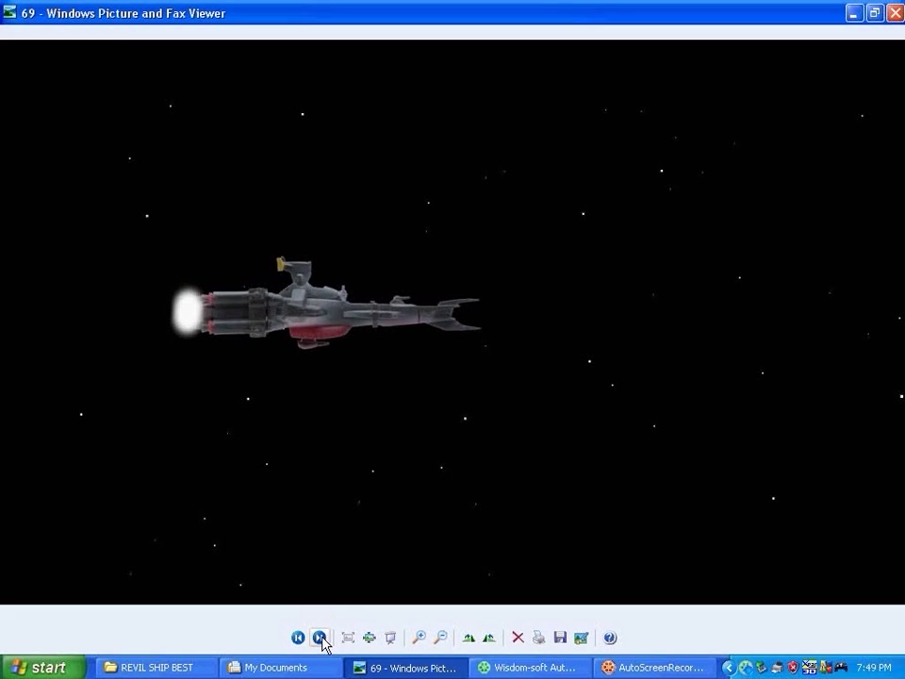
{"action": "left_click", "coordinate": [320, 638]}
{"action": "left_click", "coordinate": [319, 638]}
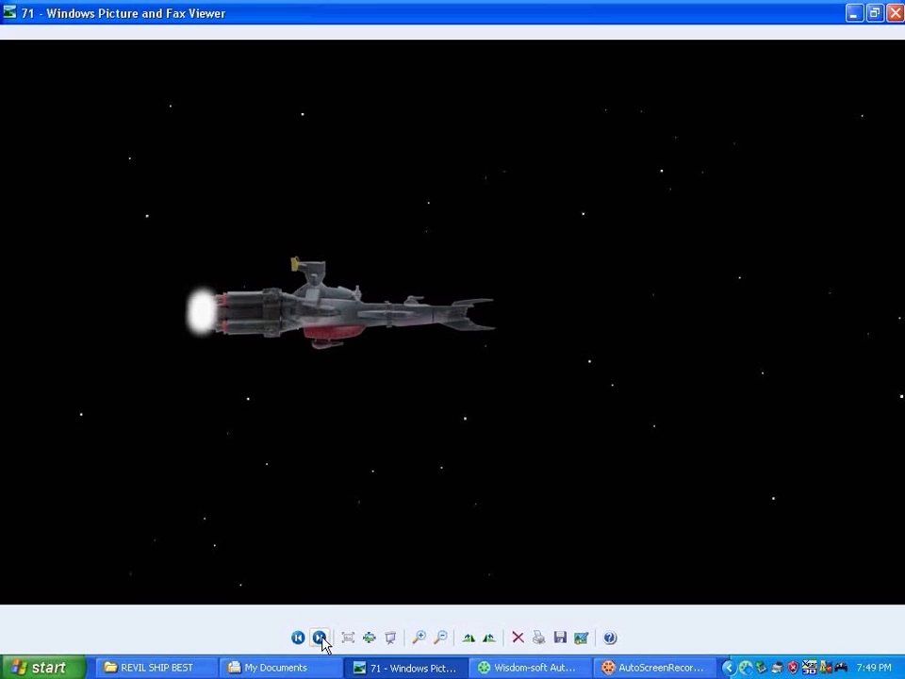
{"action": "left_click", "coordinate": [320, 638]}
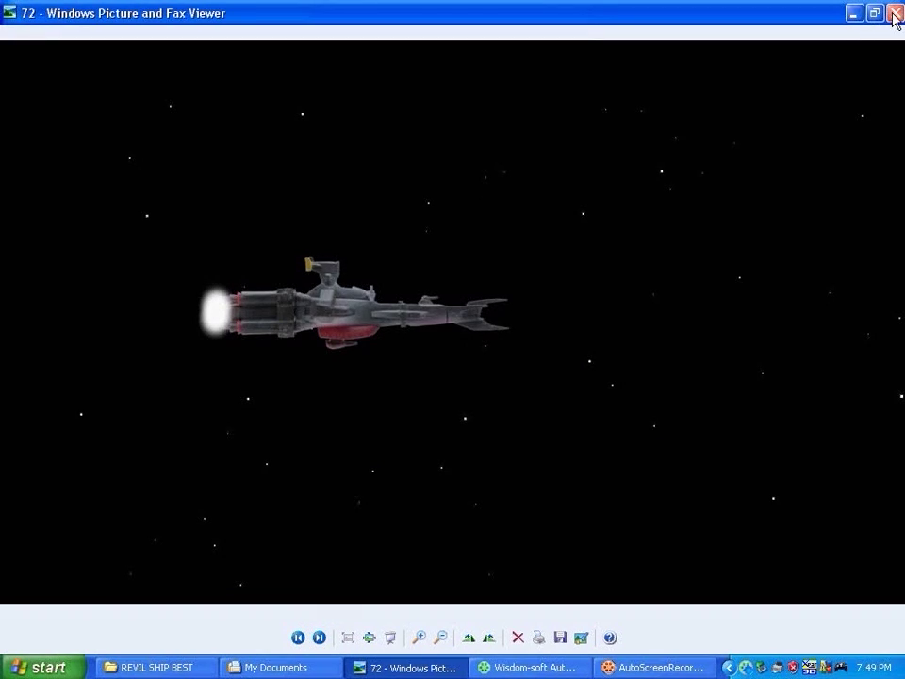
{"action": "left_click", "coordinate": [895, 12]}
{"action": "left_click", "coordinate": [223, 117]}
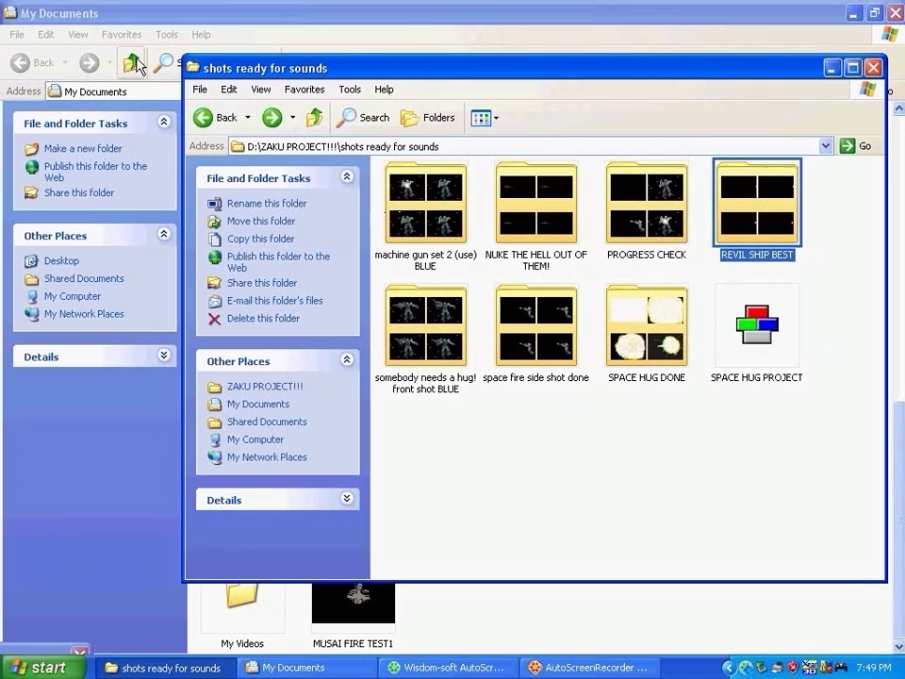
{"action": "mouse_move", "coordinate": [535, 203]}
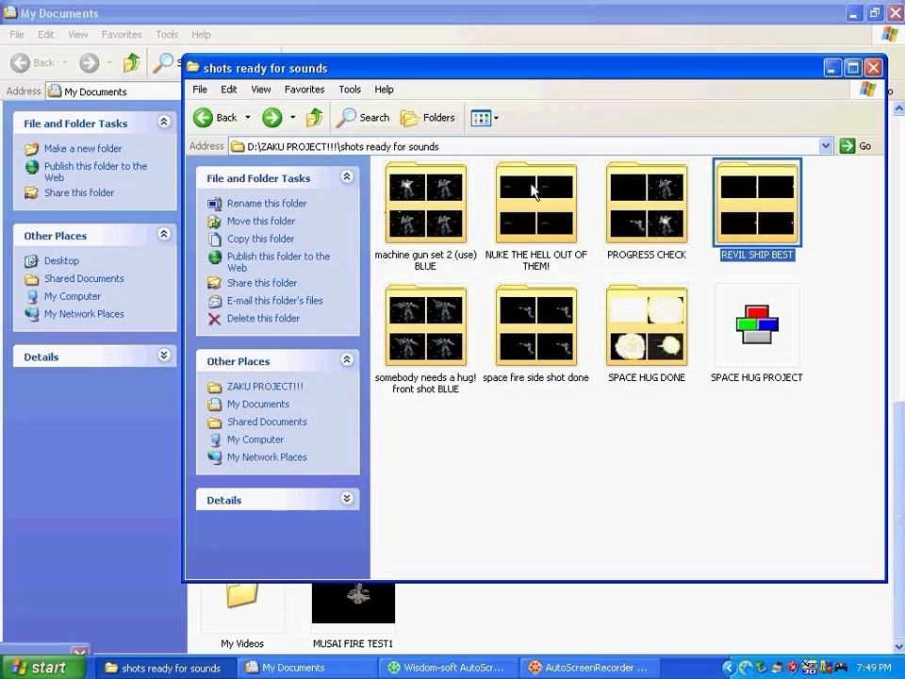
Step: Open the NUKE THE HELL OUT OF THEM! folder
{"action": "left_click", "coordinate": [533, 190]}
{"action": "right_click", "coordinate": [533, 190]}
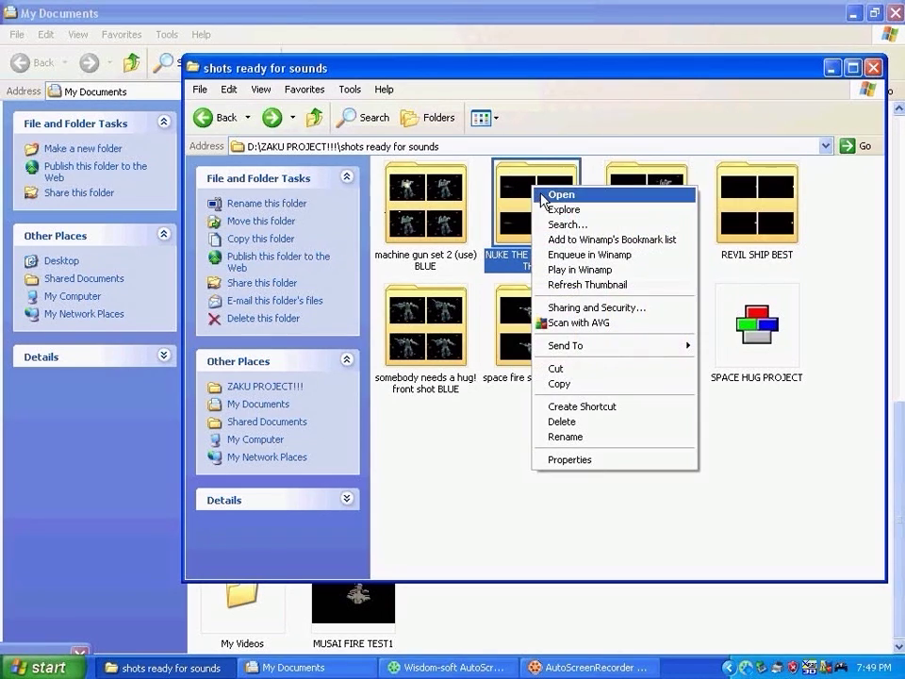
{"action": "left_click", "coordinate": [541, 196]}
Step: Preview STRIKE1 in Windows Picture and Fax Viewer
{"action": "left_click", "coordinate": [408, 216]}
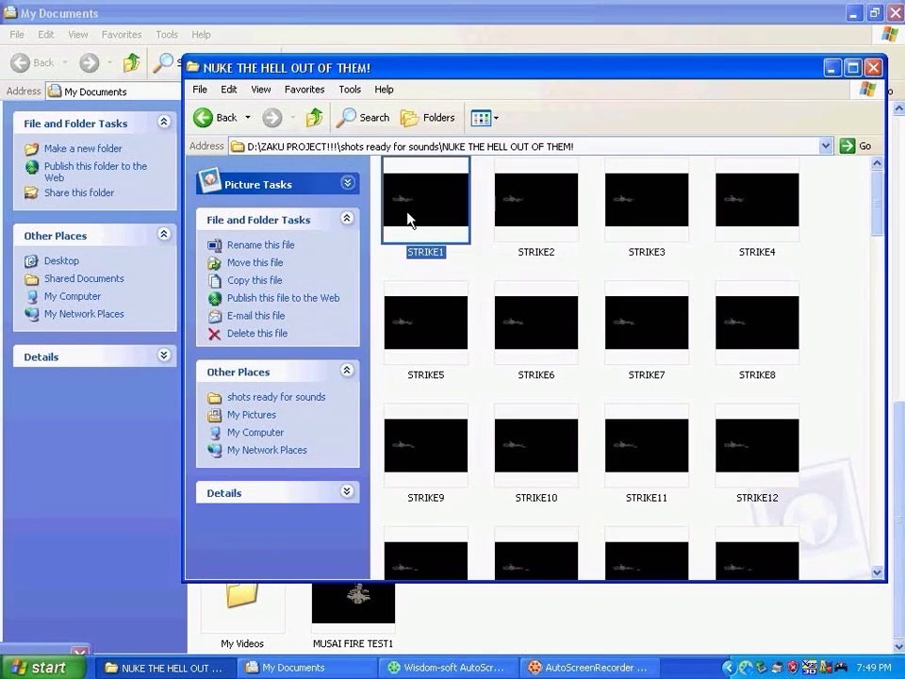
{"action": "right_click", "coordinate": [408, 215]}
{"action": "left_click", "coordinate": [429, 223]}
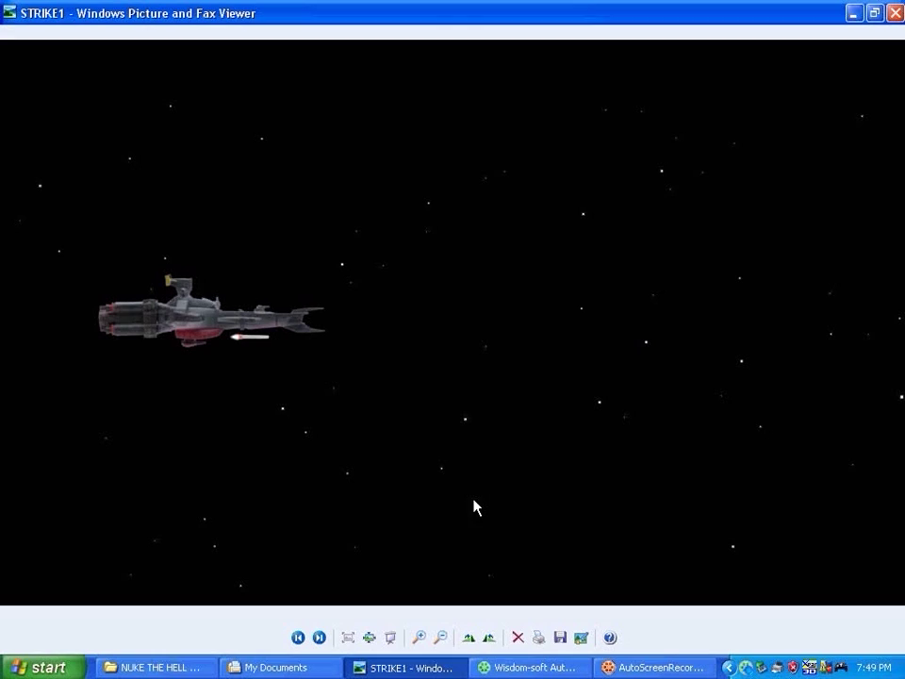
Step: Page through the strike frames from STRIKE2 to STRIKE11 in the viewer
{"action": "left_click", "coordinate": [319, 638]}
{"action": "left_click", "coordinate": [320, 639]}
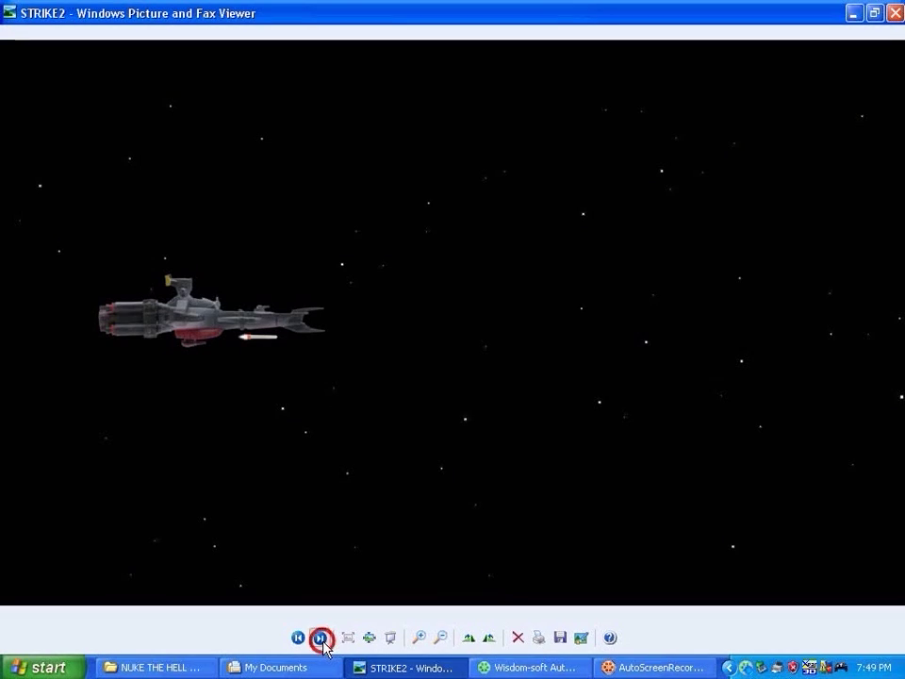
{"action": "left_click", "coordinate": [319, 638]}
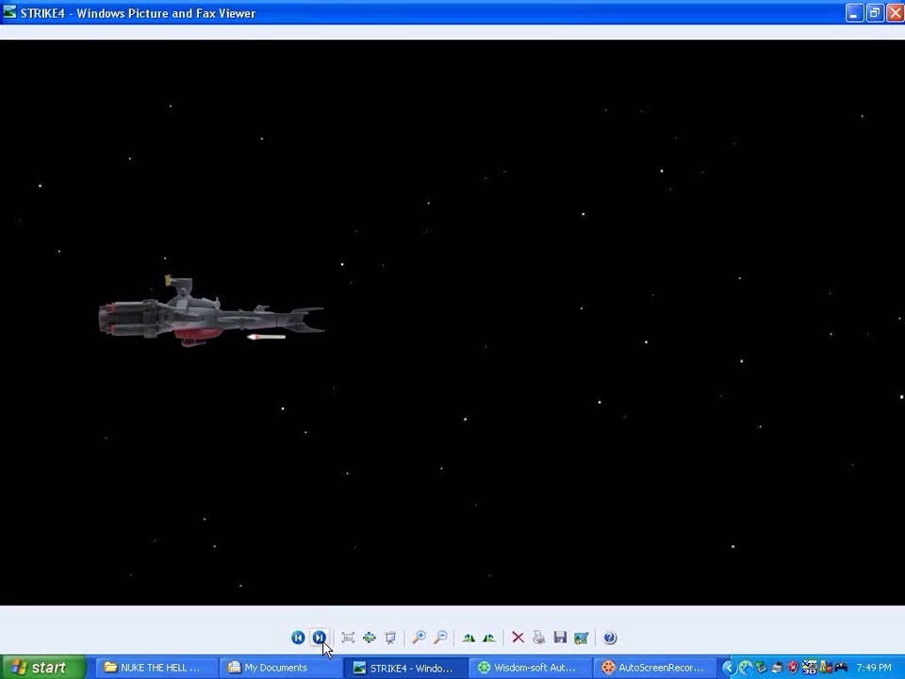
{"action": "left_click", "coordinate": [320, 638]}
{"action": "left_click", "coordinate": [320, 638]}
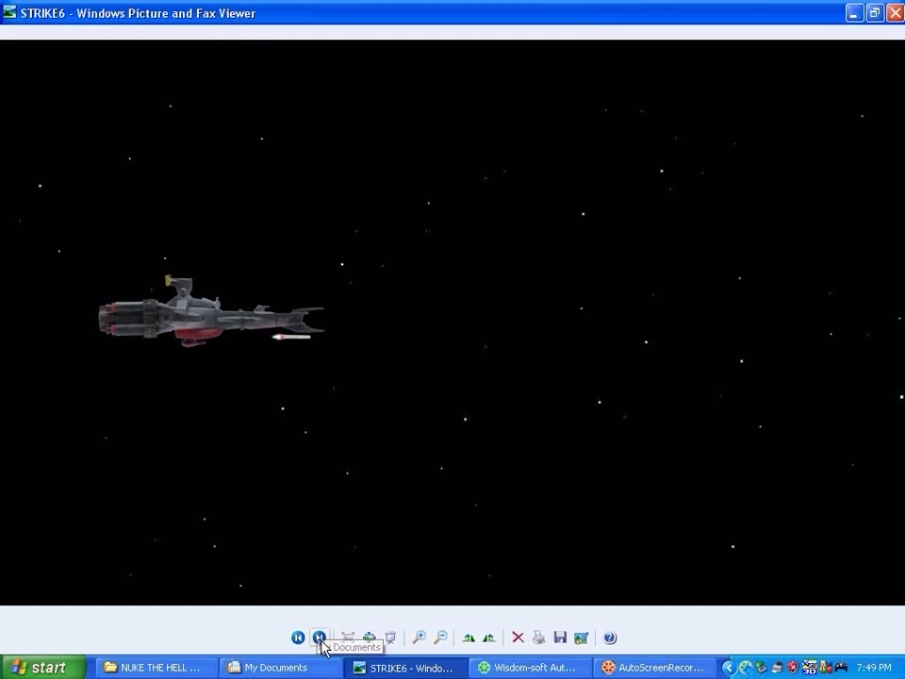
{"action": "left_click", "coordinate": [320, 638]}
{"action": "left_click", "coordinate": [320, 638]}
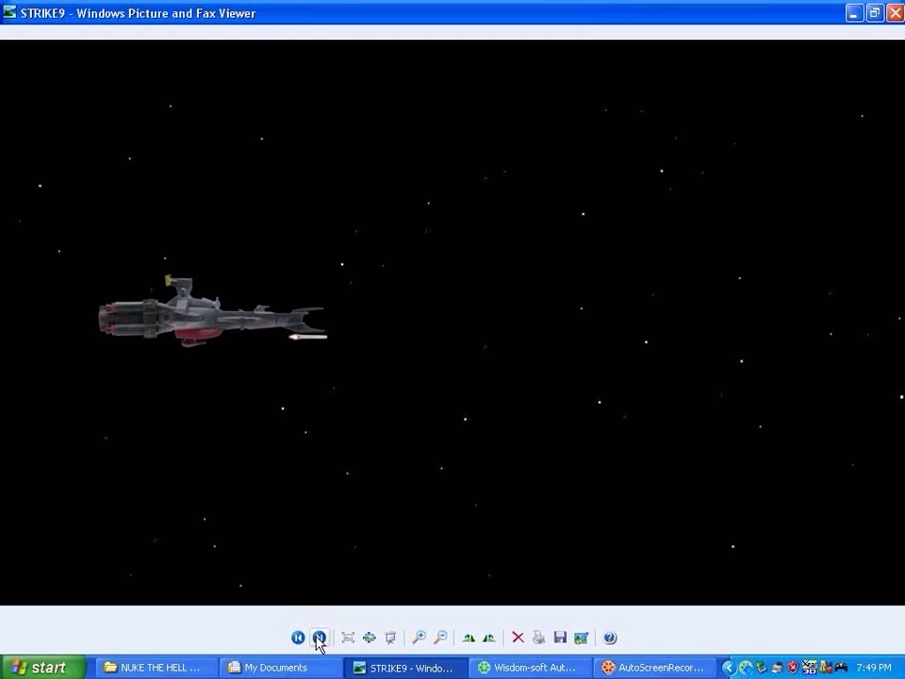
{"action": "left_click", "coordinate": [319, 638]}
{"action": "left_click", "coordinate": [320, 638]}
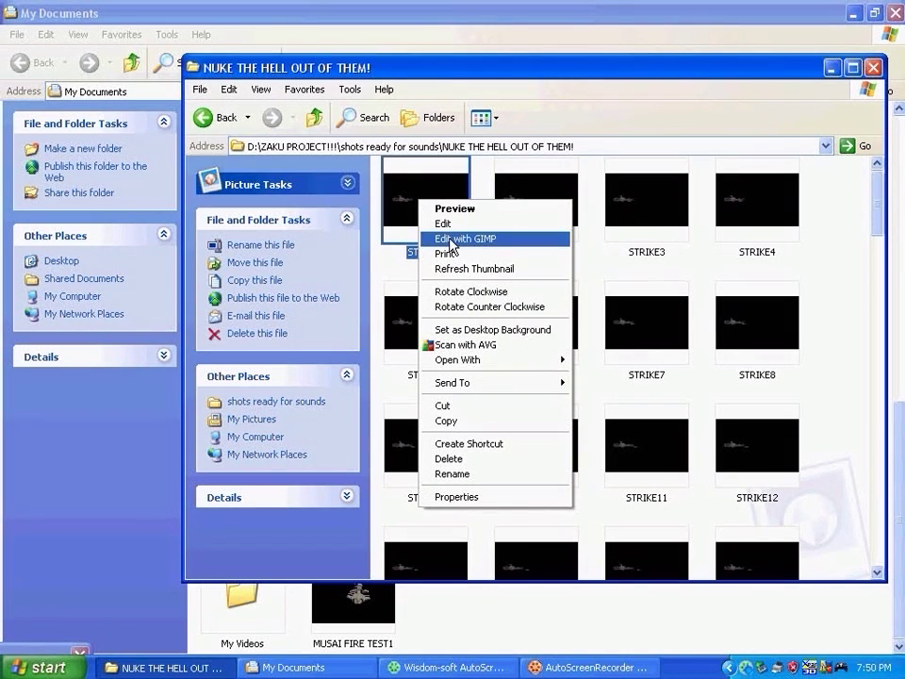
Step: Open STRIKE1 with GIMP and minimize the strike folder and My Documents windows
{"action": "left_click", "coordinate": [450, 241]}
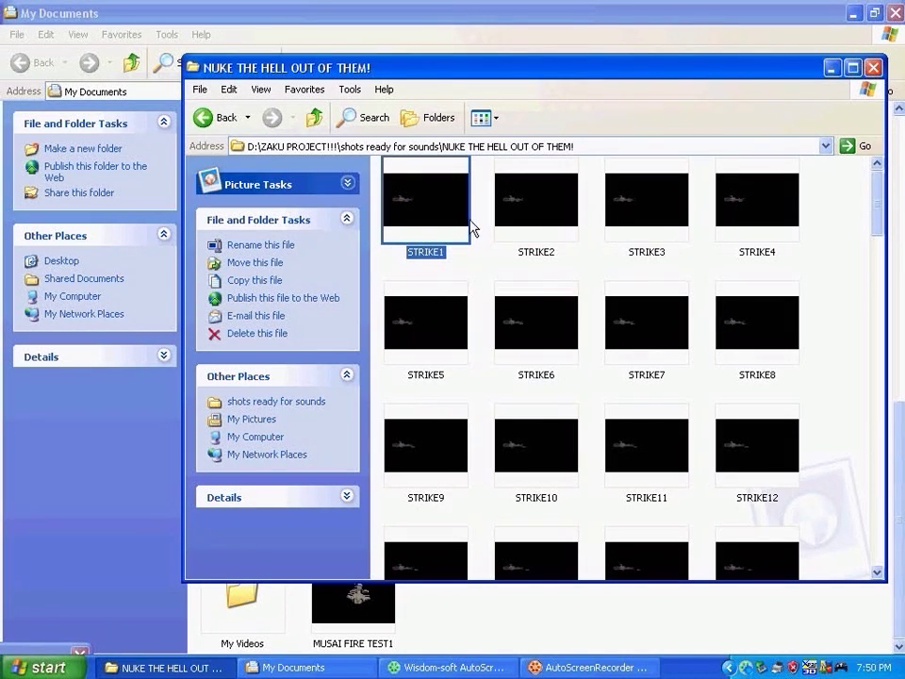
{"action": "left_click", "coordinate": [831, 68]}
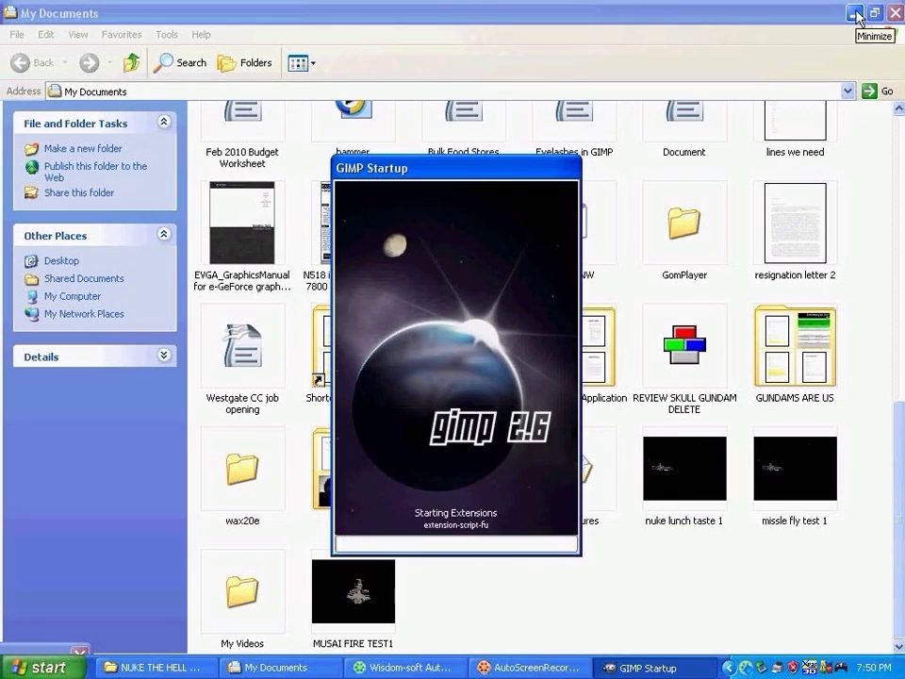
{"action": "left_click", "coordinate": [854, 13]}
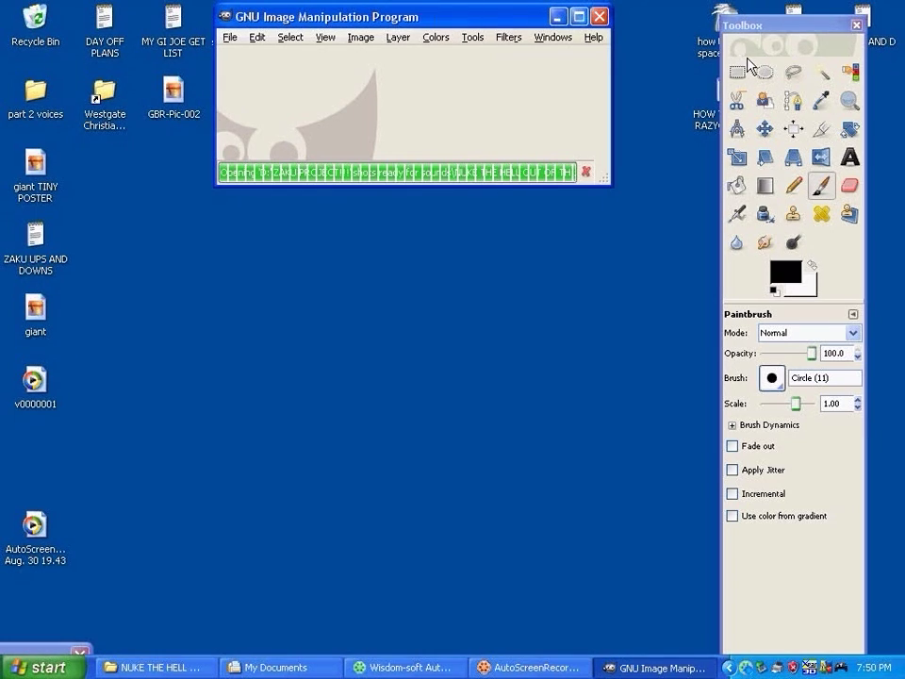
Step: Zoom in on the ship until the missile's exhaust fills the view at 800%
{"action": "left_click", "coordinate": [846, 100]}
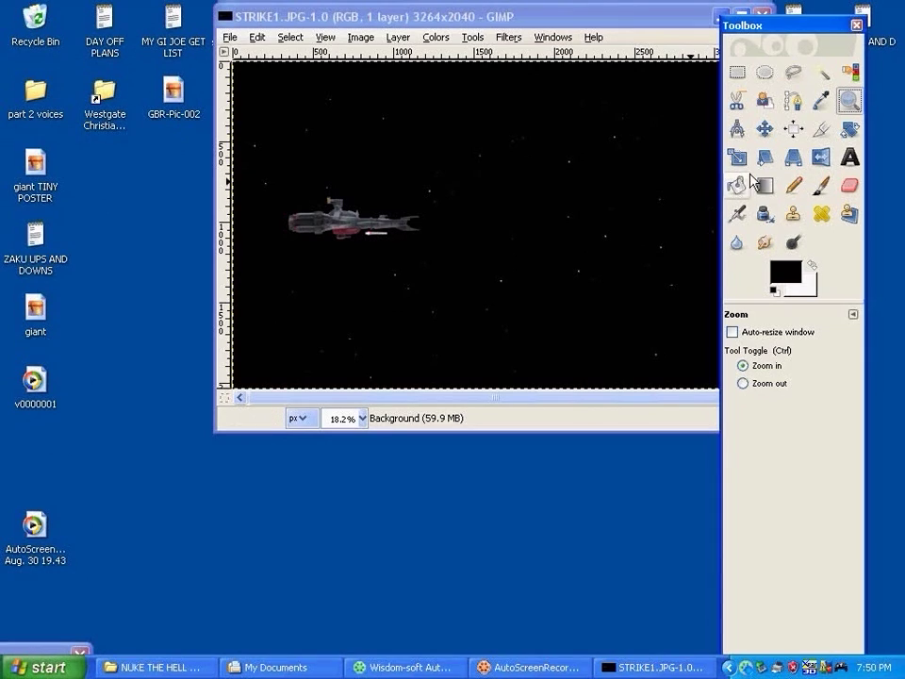
{"action": "left_click", "coordinate": [363, 240]}
{"action": "left_click", "coordinate": [369, 239]}
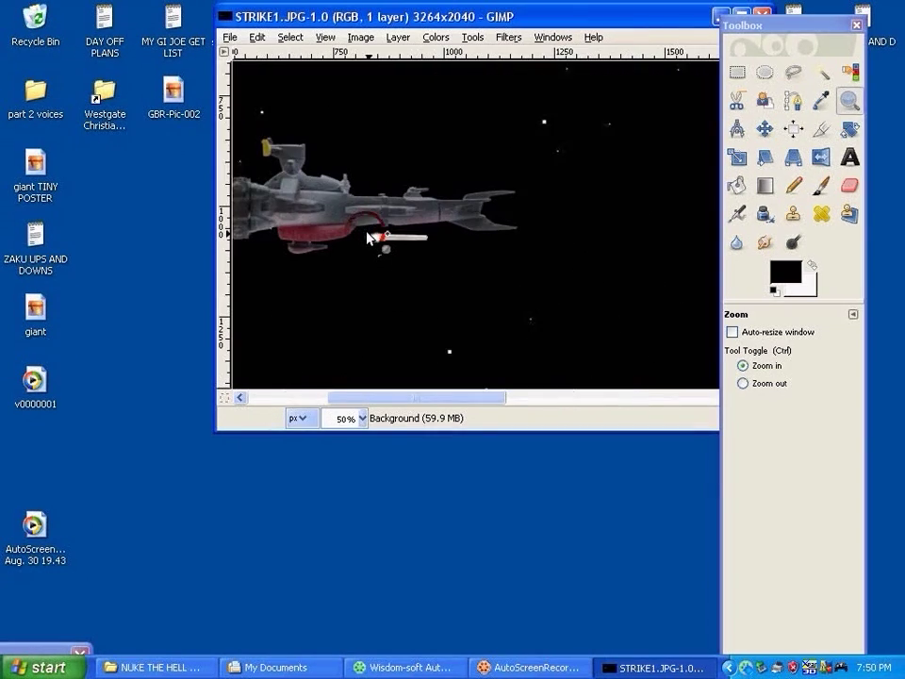
{"action": "left_click", "coordinate": [369, 237]}
{"action": "left_click", "coordinate": [388, 246]}
{"action": "left_click", "coordinate": [383, 245]}
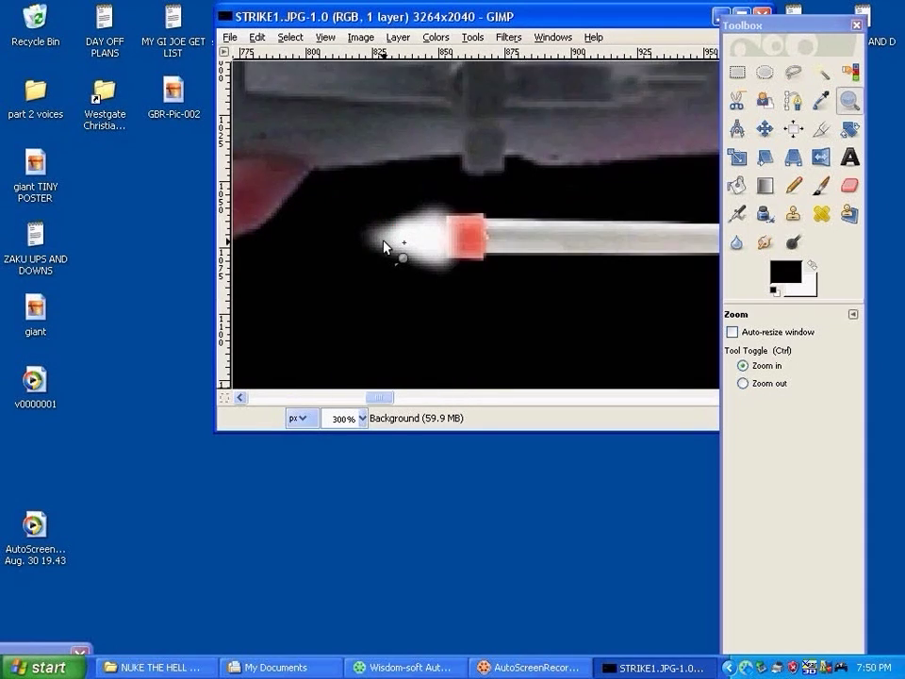
{"action": "left_click", "coordinate": [383, 246]}
{"action": "left_click", "coordinate": [382, 242]}
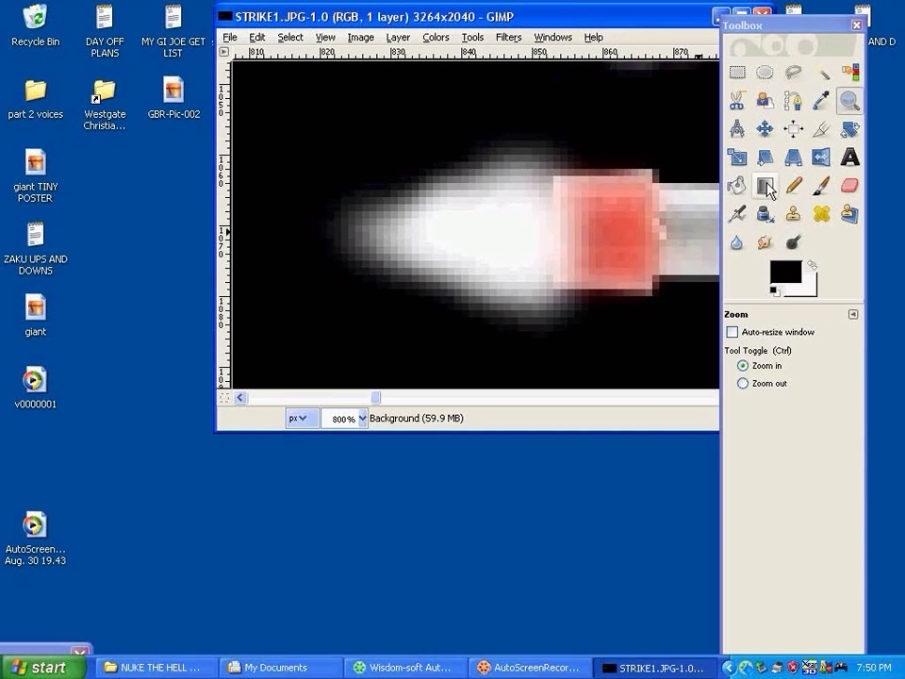
Step: Dodge the exhaust glow brighter with a Circle Fuzzy (19) brush at scale 1.42
{"action": "left_click", "coordinate": [793, 242]}
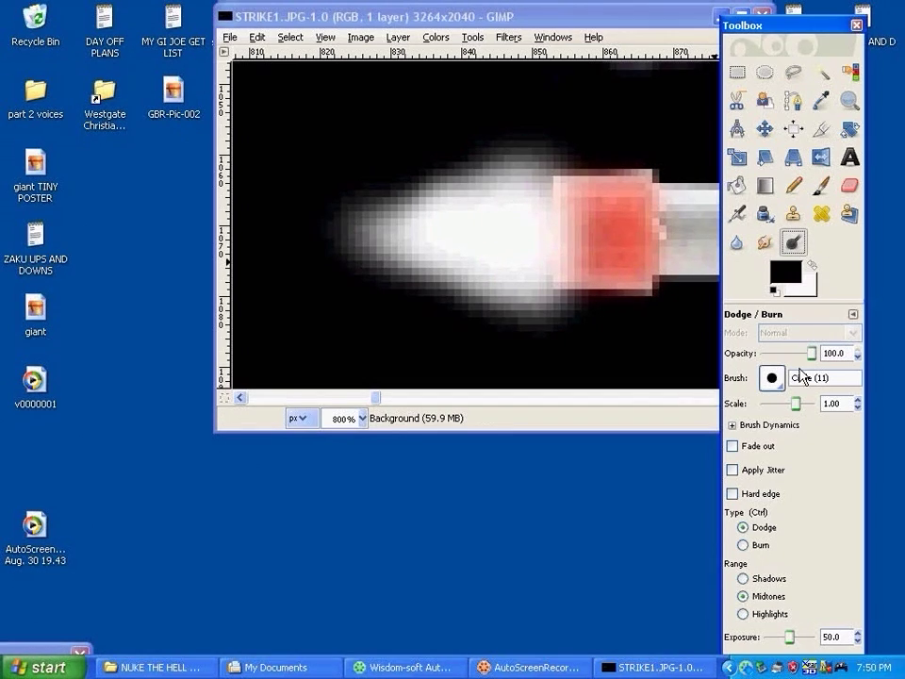
{"action": "left_click", "coordinate": [773, 381]}
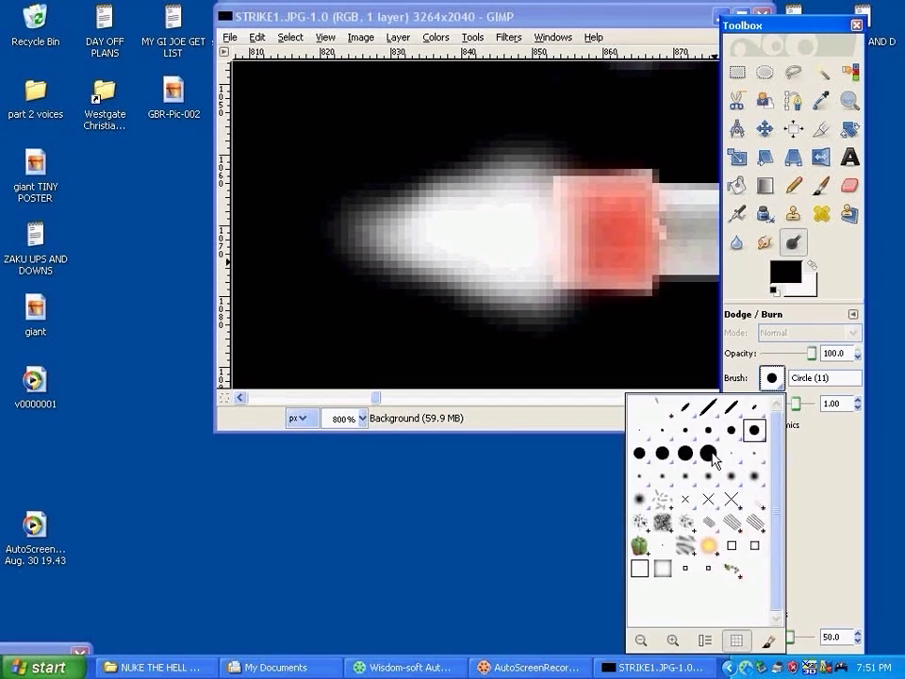
{"action": "left_click", "coordinate": [640, 494]}
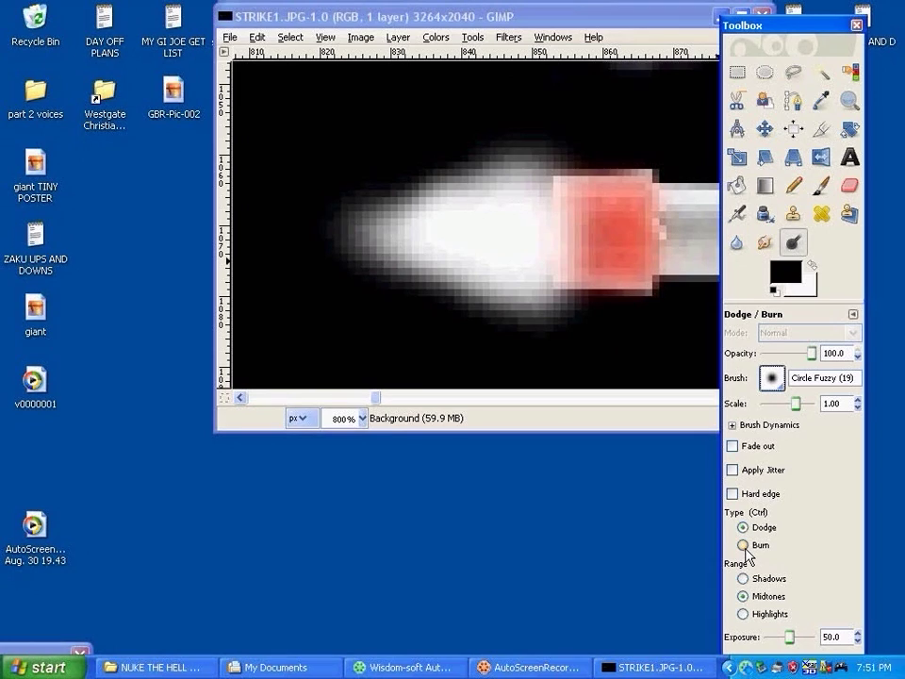
{"action": "left_click_drag", "start_coordinate": [555, 258], "coordinate": [494, 245]}
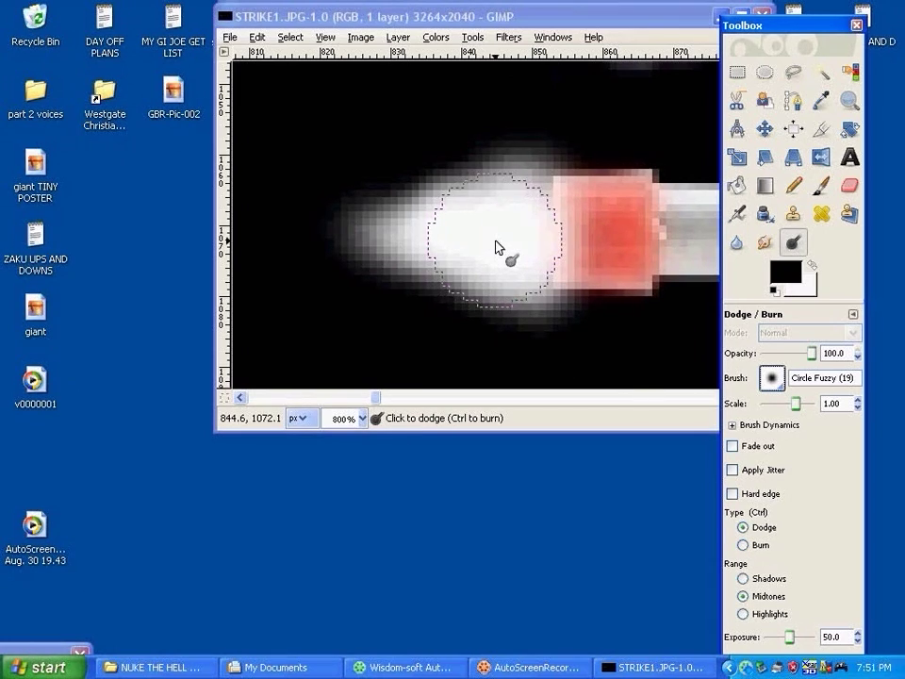
{"action": "left_click", "coordinate": [797, 408]}
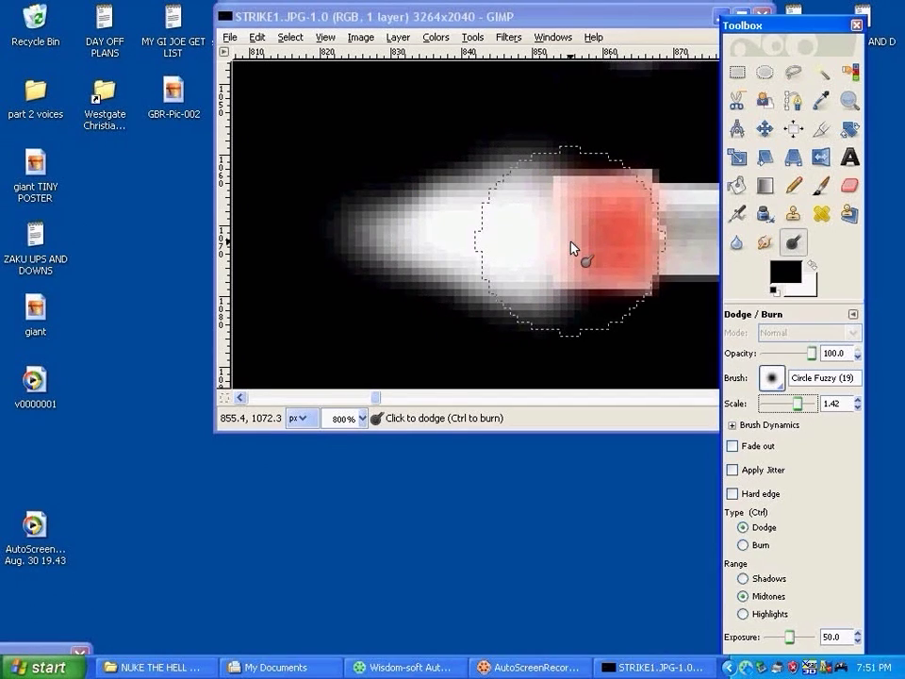
{"action": "left_click", "coordinate": [481, 243]}
{"action": "left_click", "coordinate": [481, 243]}
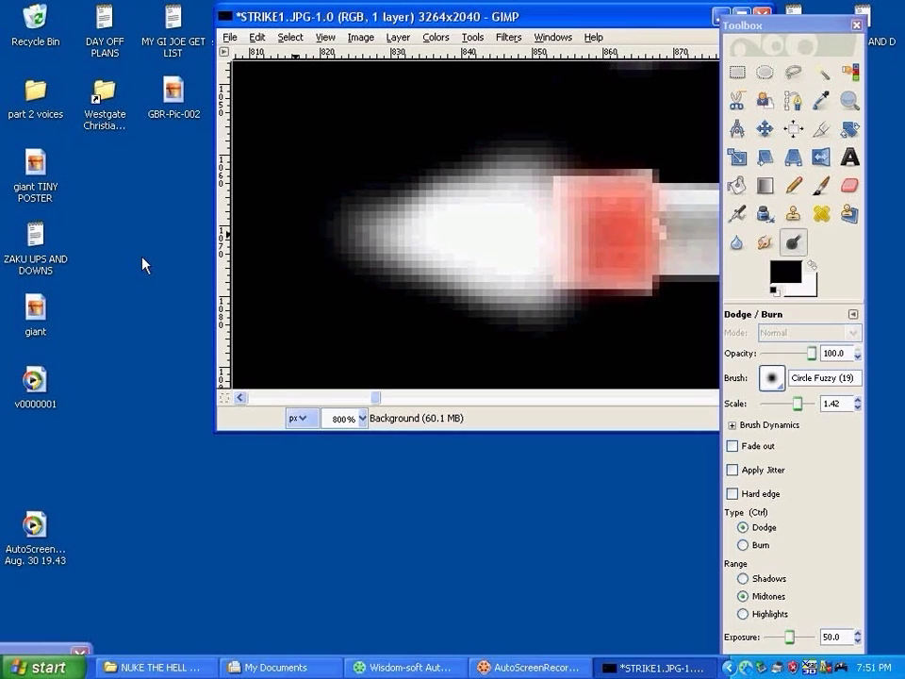
Step: Maximize the image window, undo the last dodge stroke, and re-dodge the exhaust glow
{"action": "left_click", "coordinate": [742, 15]}
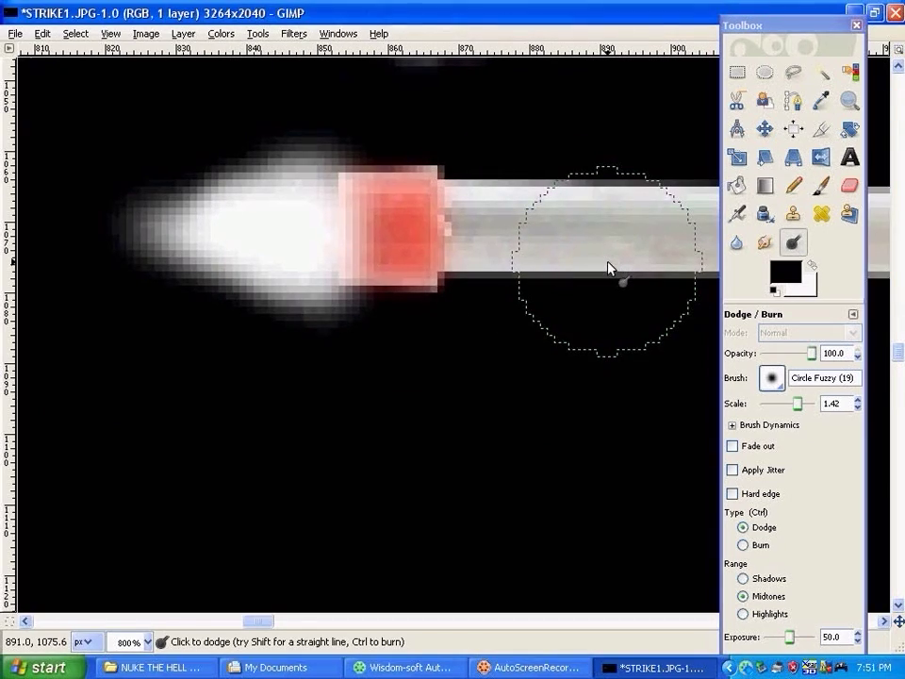
{"action": "key", "text": "ctrl"}
{"action": "key", "text": "ctrl+z"}
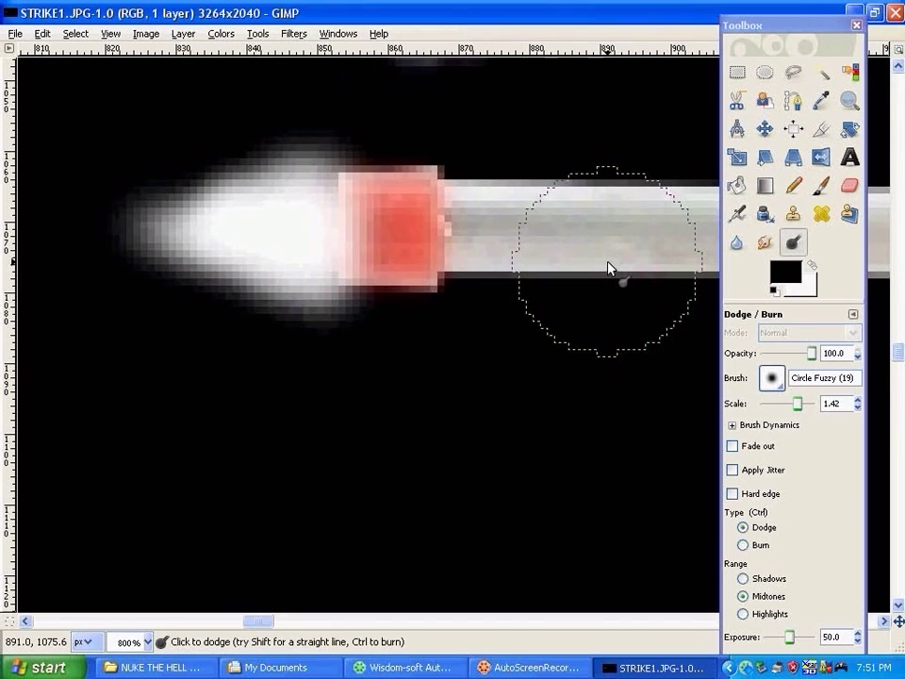
{"action": "left_click_drag", "start_coordinate": [297, 273], "coordinate": [265, 239]}
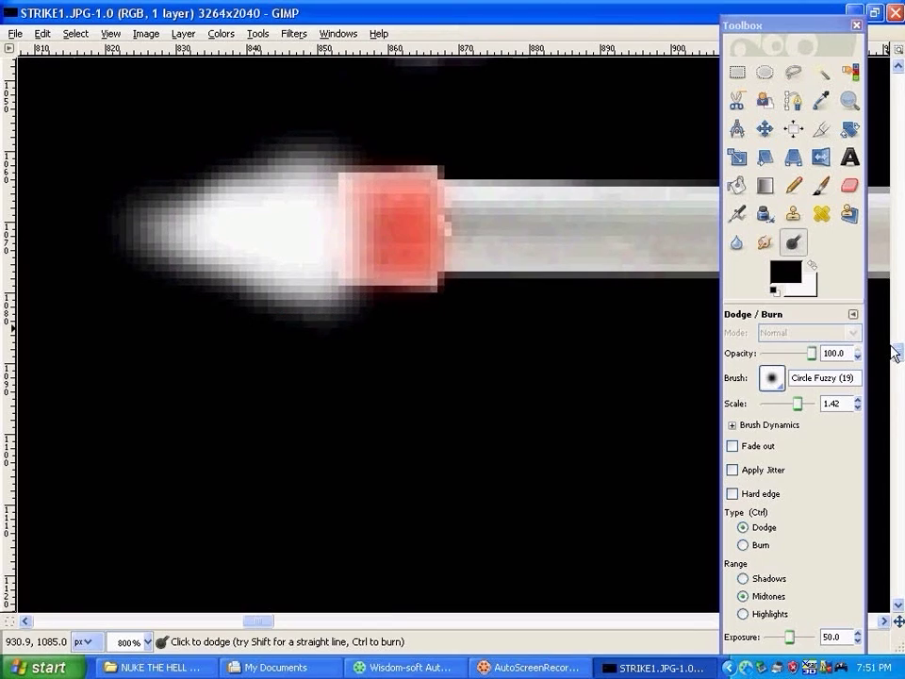
{"action": "scroll", "coordinate": [898, 282], "scroll_direction": "up", "scroll_amount": 1}
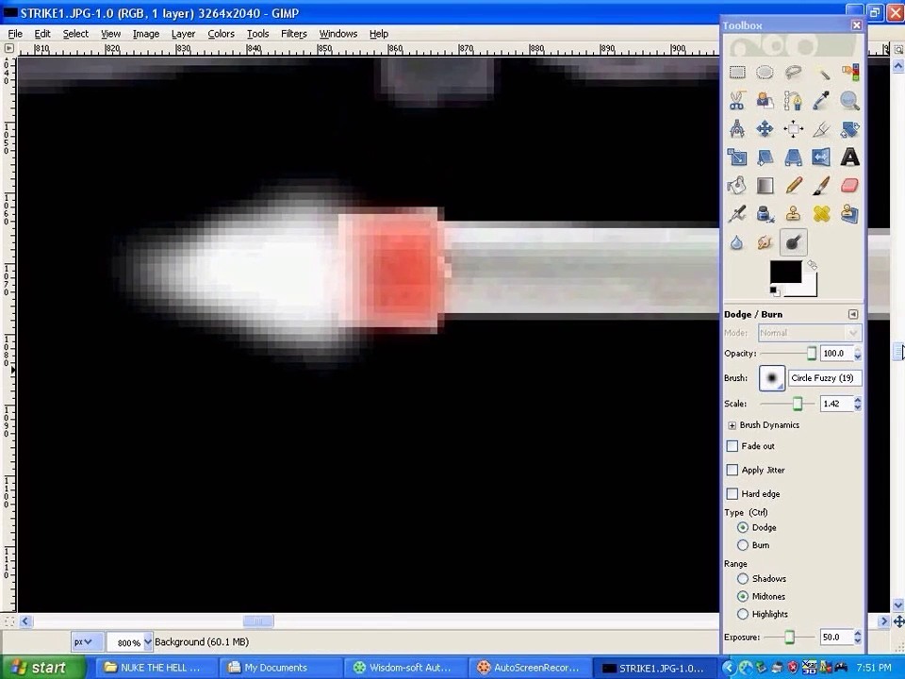
{"action": "left_click", "coordinate": [261, 284]}
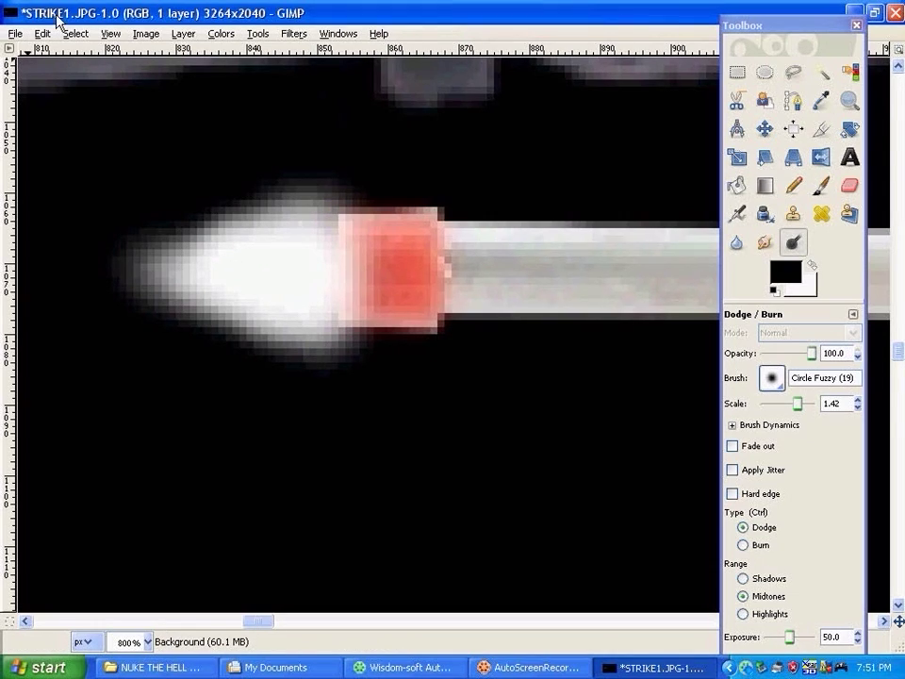
Step: Save STRIKE1 as a JPEG and close its image window
{"action": "left_click", "coordinate": [15, 34]}
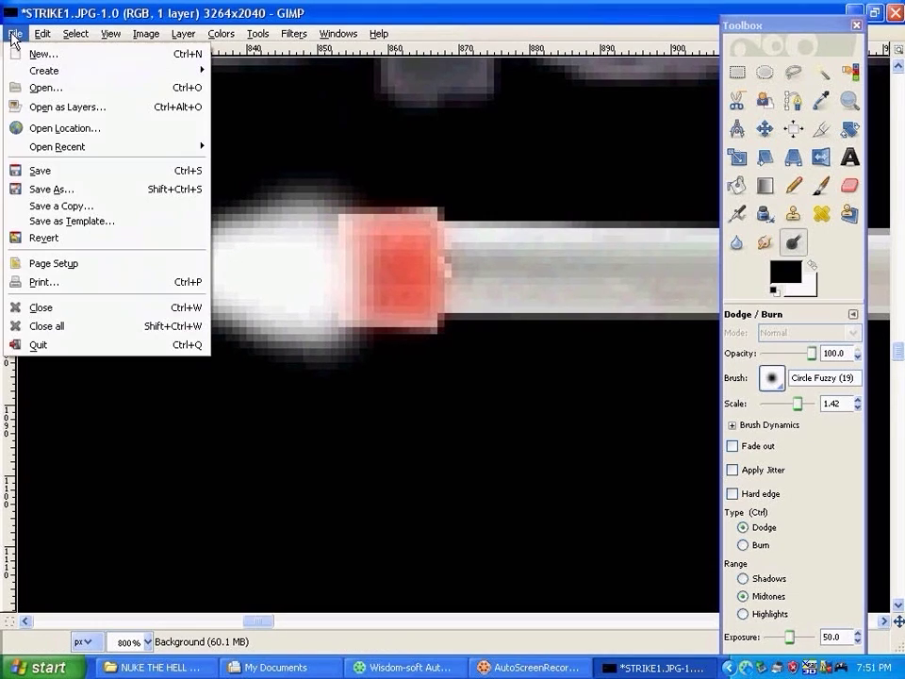
{"action": "left_click", "coordinate": [49, 175]}
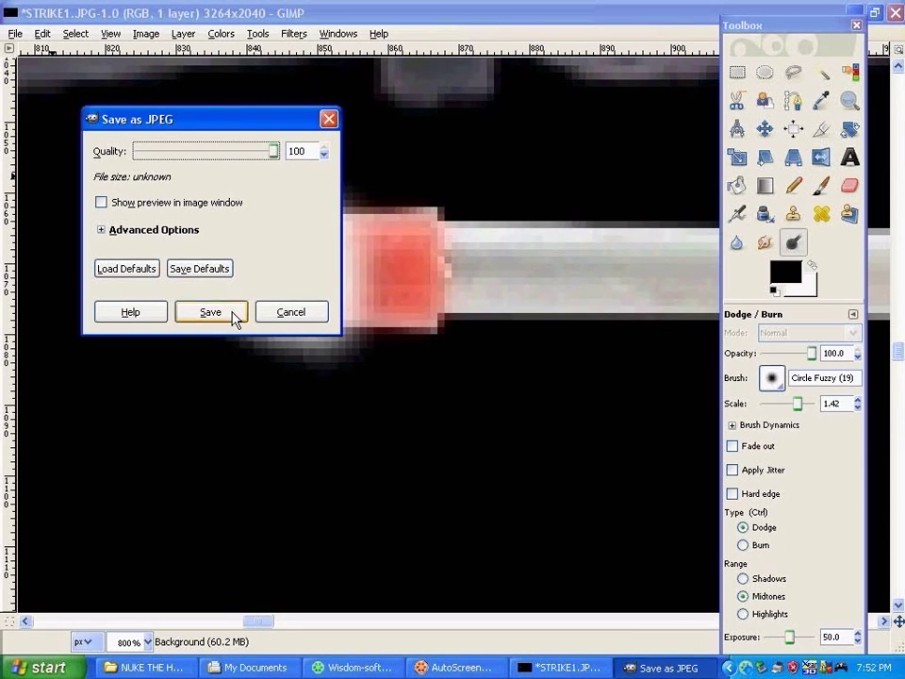
{"action": "left_click", "coordinate": [234, 312]}
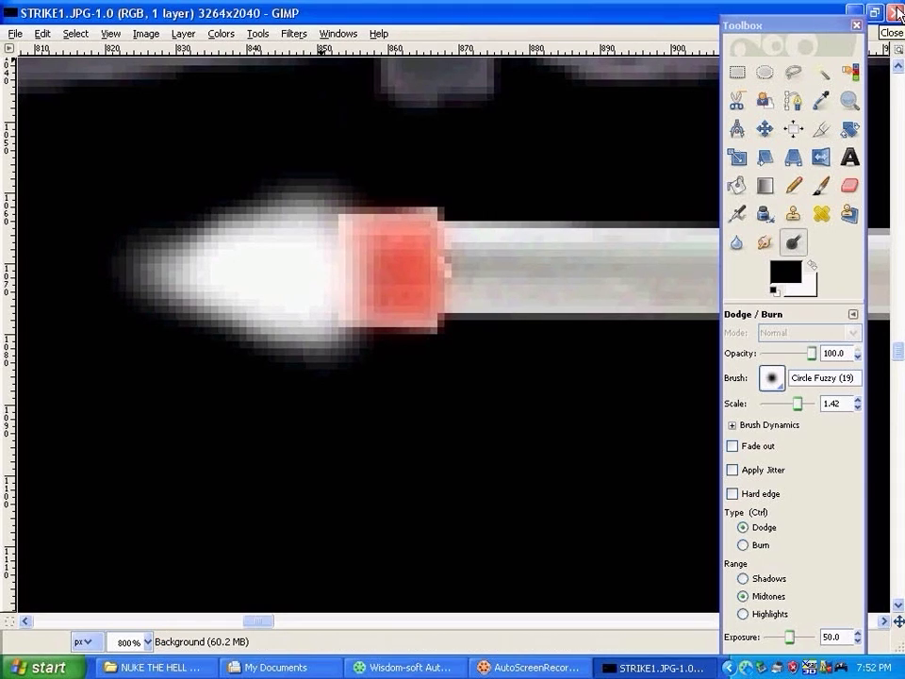
{"action": "left_click", "coordinate": [897, 13]}
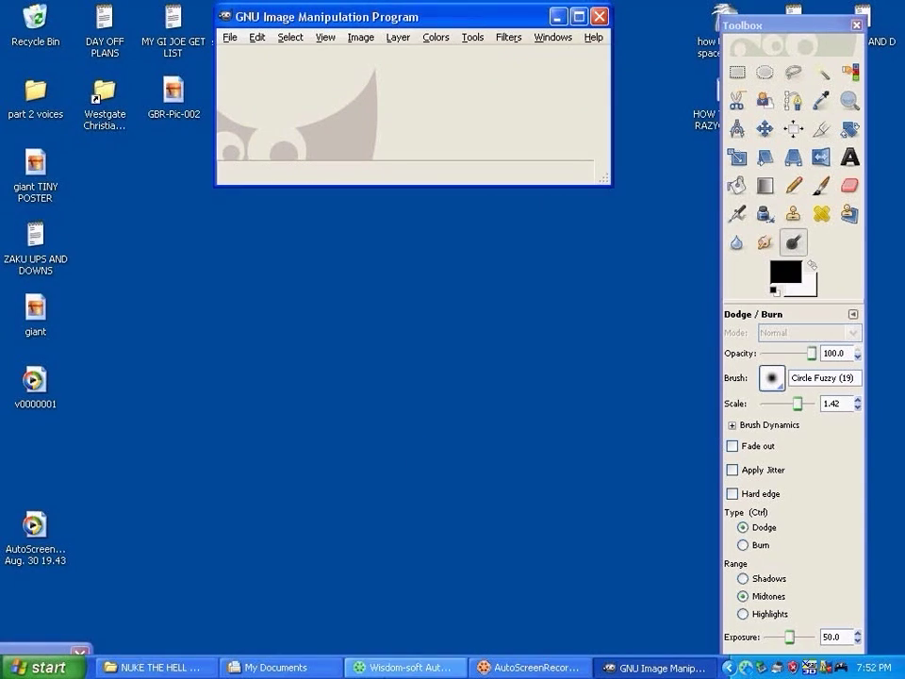
Step: Bring the strike folder forward, open STRIKE3 with GIMP, and move the folder aside
{"action": "left_click", "coordinate": [170, 667]}
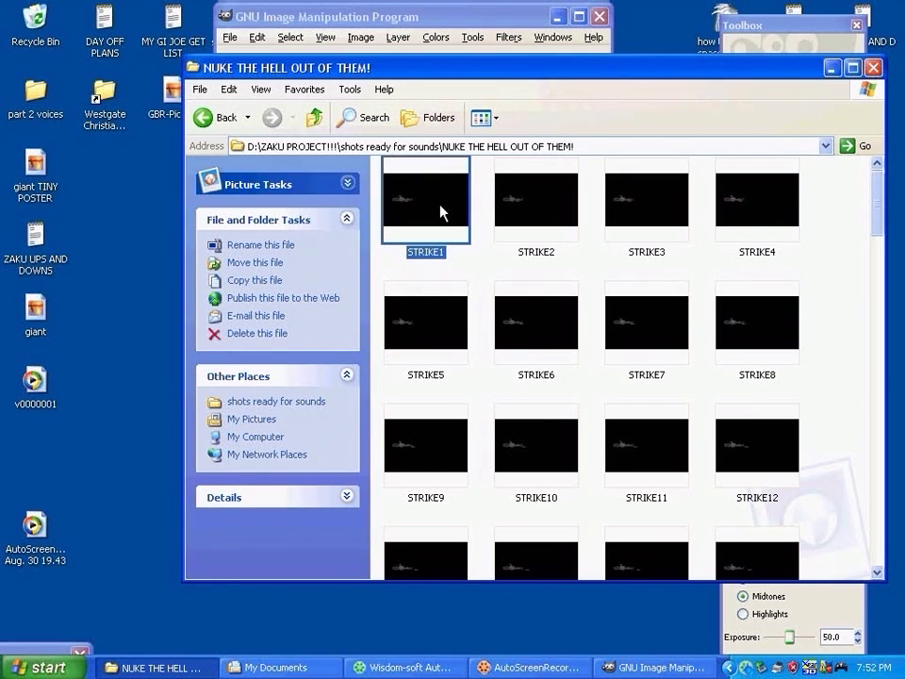
{"action": "left_click", "coordinate": [642, 192]}
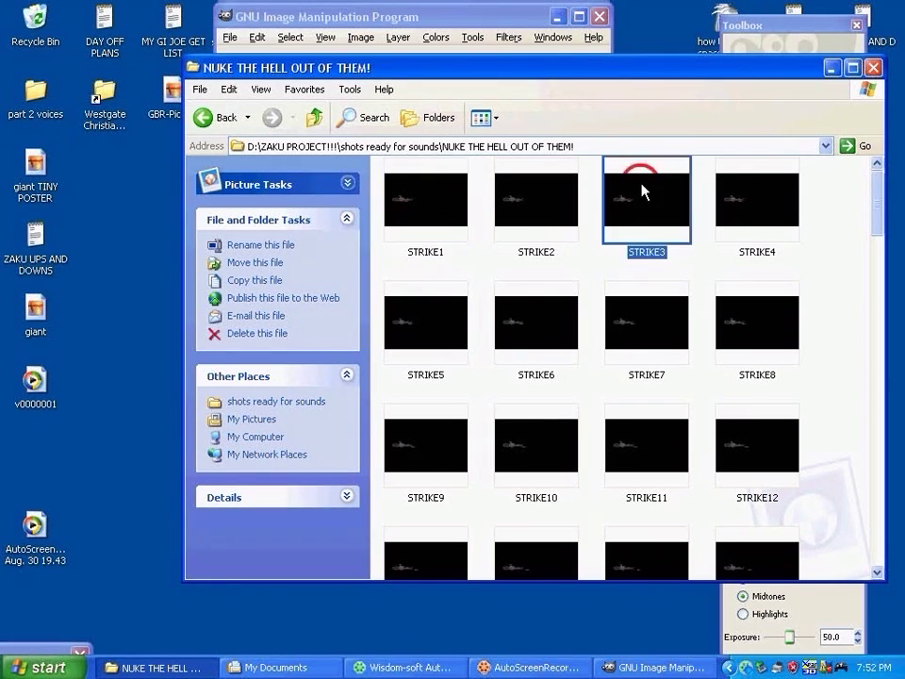
{"action": "right_click", "coordinate": [640, 186]}
{"action": "left_click", "coordinate": [670, 224]}
{"action": "mouse_move", "coordinate": [595, 66]}
{"action": "left_mouse_down"}
{"action": "mouse_move", "coordinate": [345, 474]}
{"action": "mouse_move", "coordinate": [309, 657]}
{"action": "left_mouse_up"}
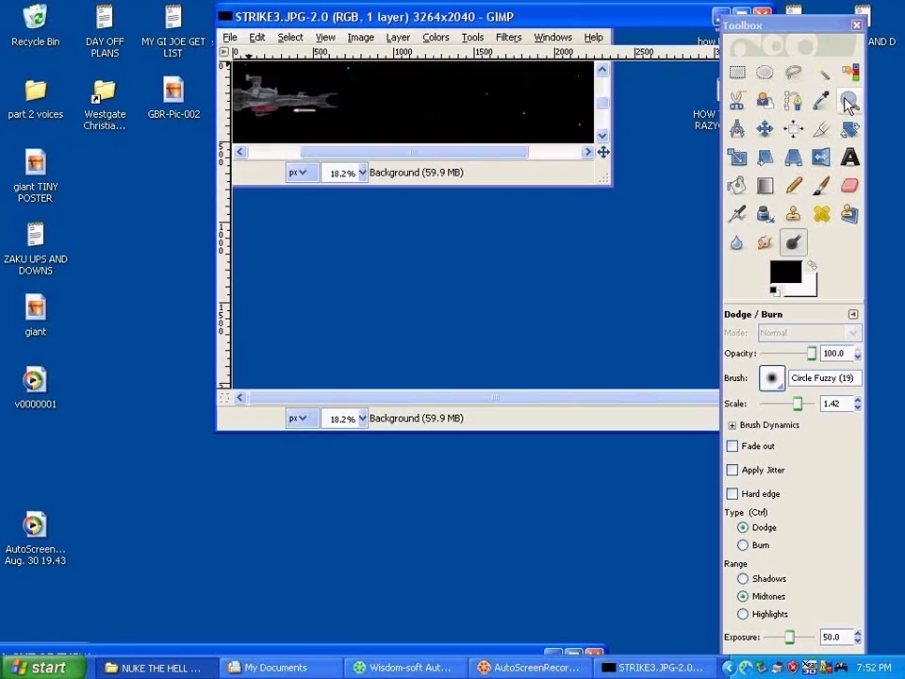
Step: Zoom to 400% on STRIKE3's missile tip and maximize the image window
{"action": "left_click", "coordinate": [848, 102]}
{"action": "left_click", "coordinate": [369, 238]}
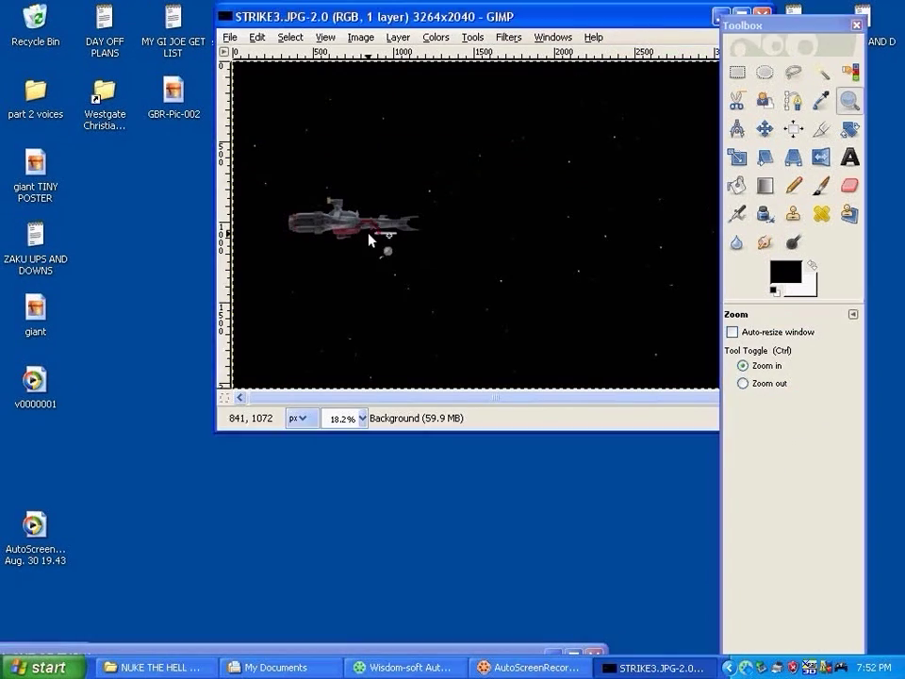
{"action": "left_click", "coordinate": [407, 247]}
{"action": "left_click", "coordinate": [420, 232]}
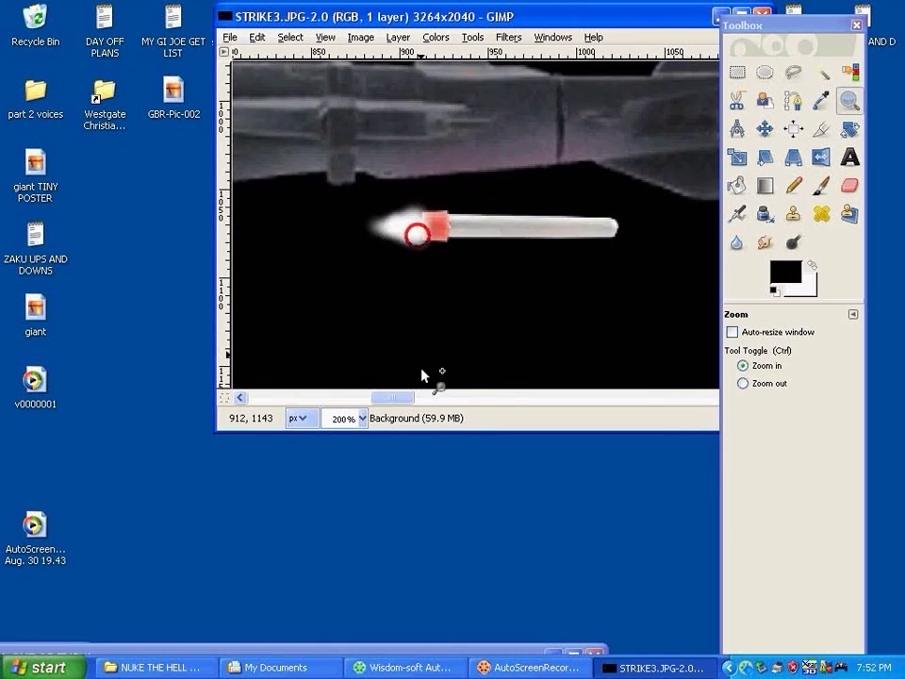
{"action": "left_click", "coordinate": [398, 396]}
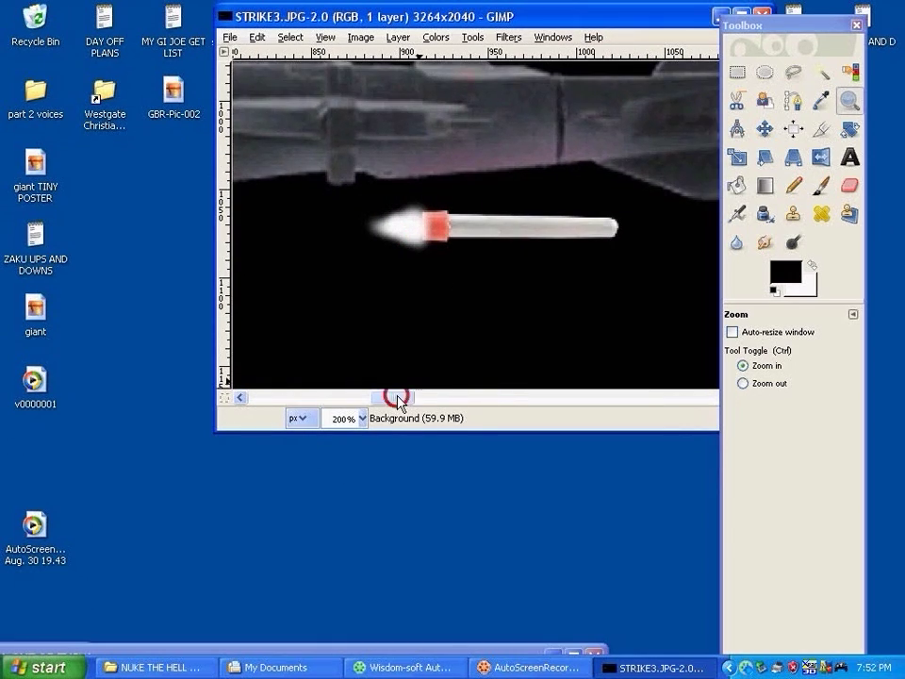
{"action": "left_click", "coordinate": [424, 219]}
{"action": "left_click", "coordinate": [743, 15]}
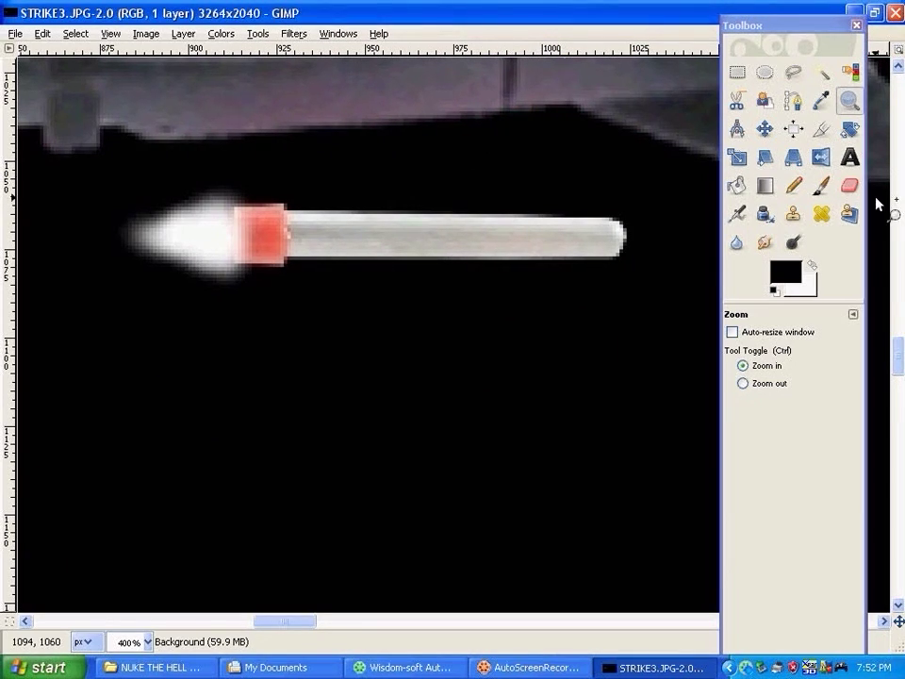
Step: Try an enlarged Paintbrush dab on the glowing tip, then undo it
{"action": "left_click", "coordinate": [822, 187]}
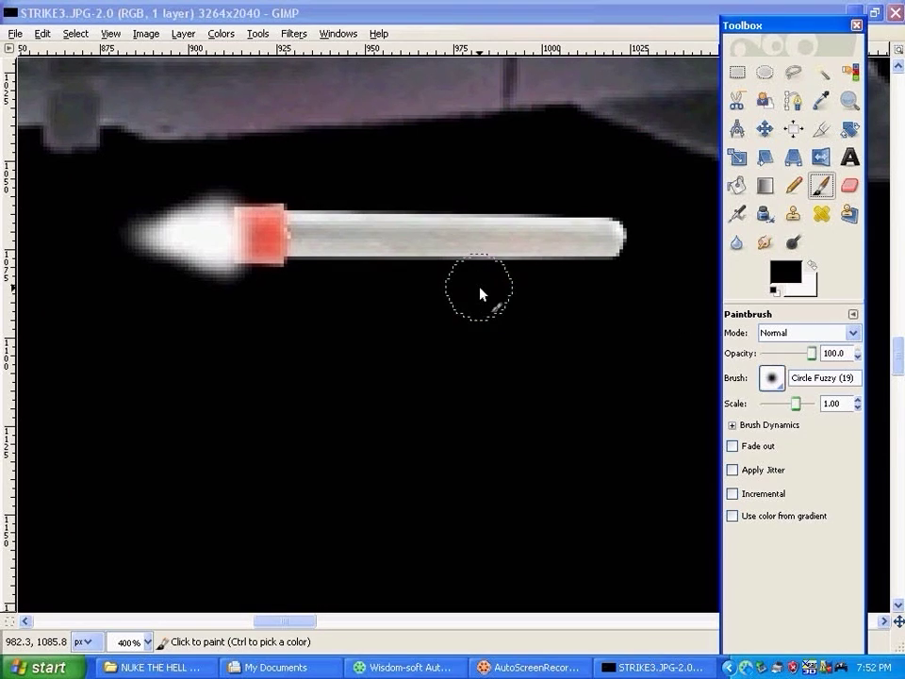
{"action": "left_click_drag", "start_coordinate": [797, 406], "coordinate": [799, 406]}
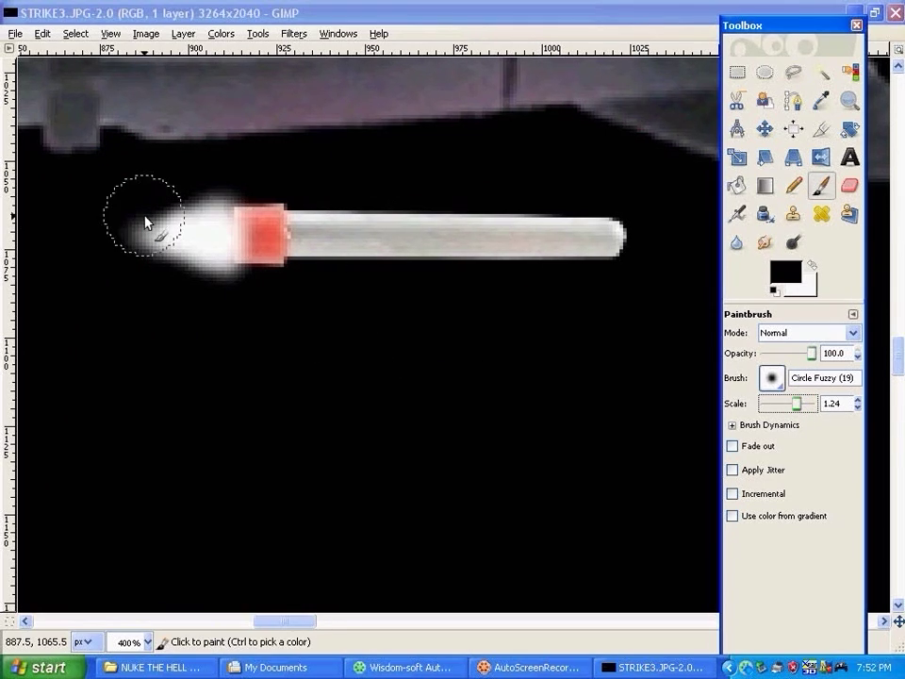
{"action": "left_click", "coordinate": [201, 244]}
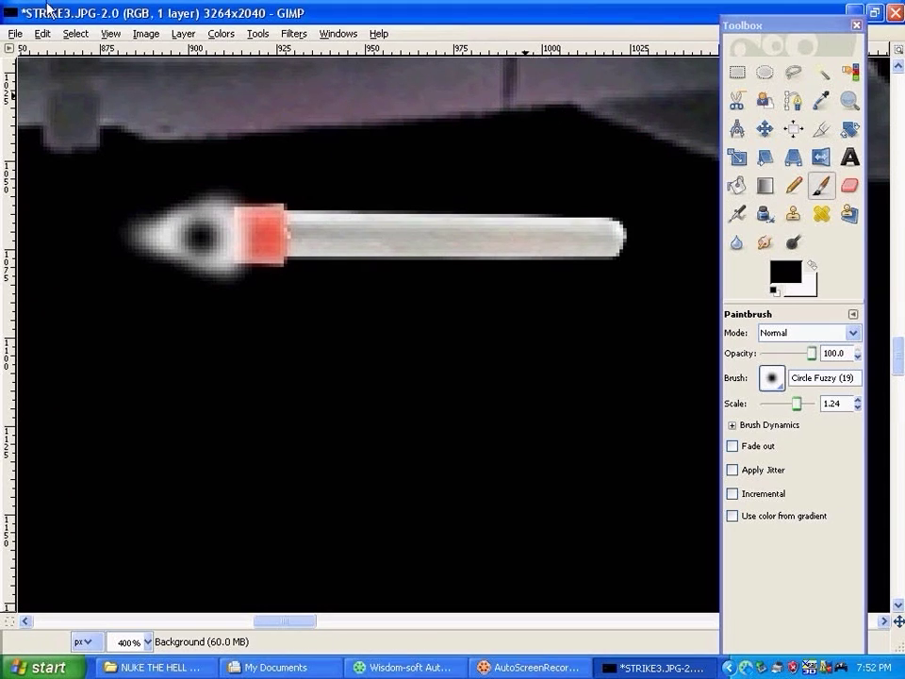
{"action": "left_click", "coordinate": [44, 34]}
{"action": "left_click", "coordinate": [57, 53]}
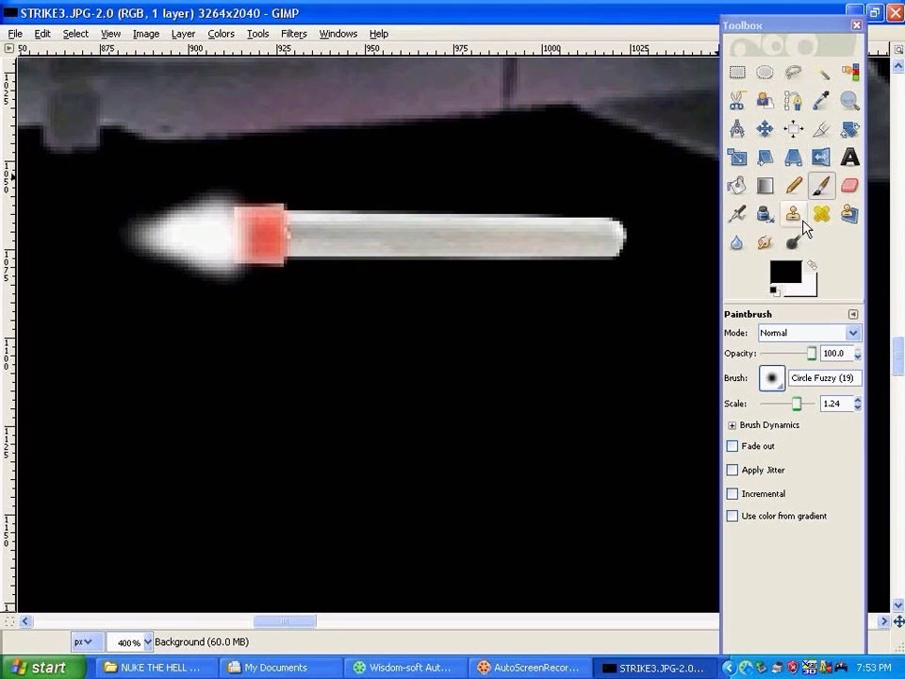
Step: Brighten the STRIKE3 missile tip glow with a soft round Dodge brush stroke
{"action": "left_click", "coordinate": [791, 247]}
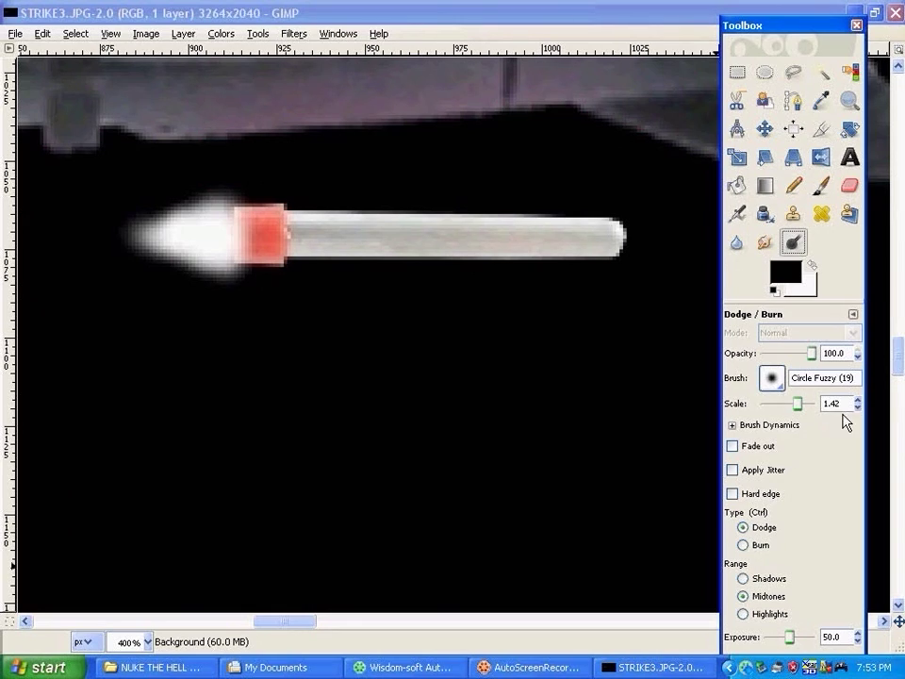
{"action": "left_click", "coordinate": [773, 378]}
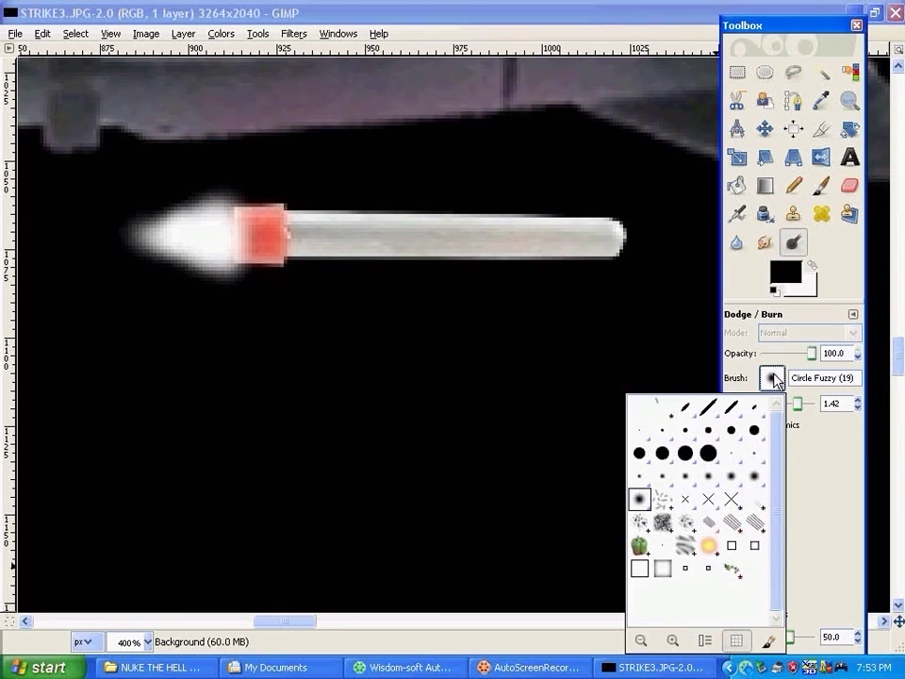
{"action": "left_click", "coordinate": [637, 498]}
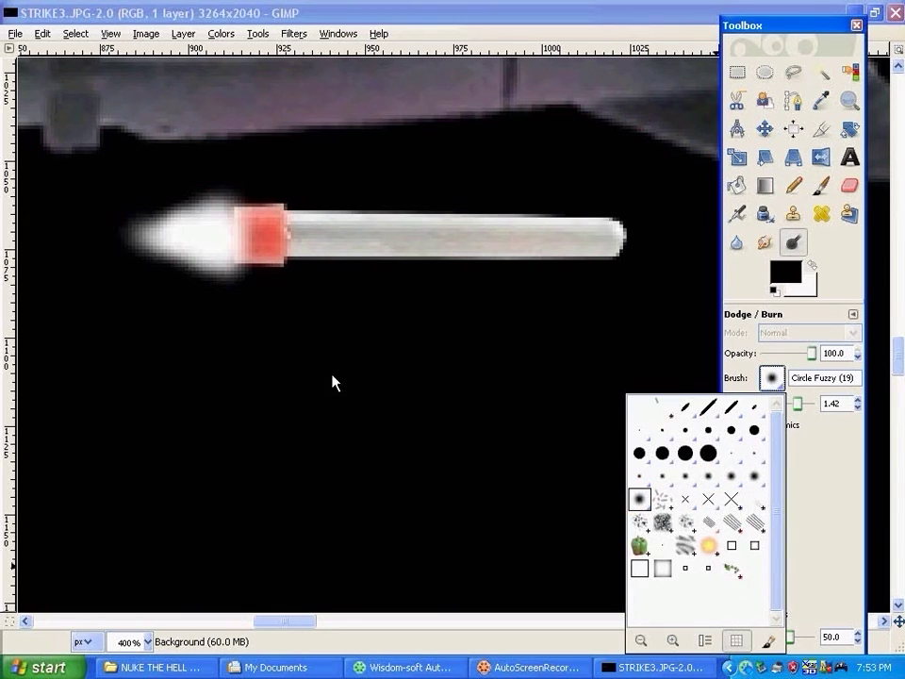
{"action": "left_click", "coordinate": [773, 378]}
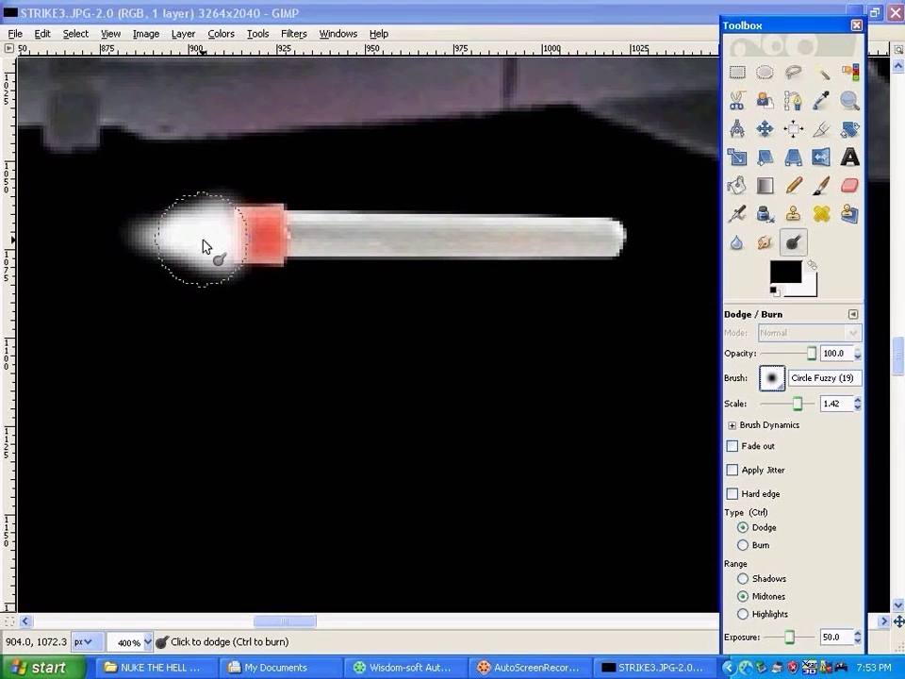
{"action": "left_click_drag", "start_coordinate": [203, 247], "coordinate": [198, 244]}
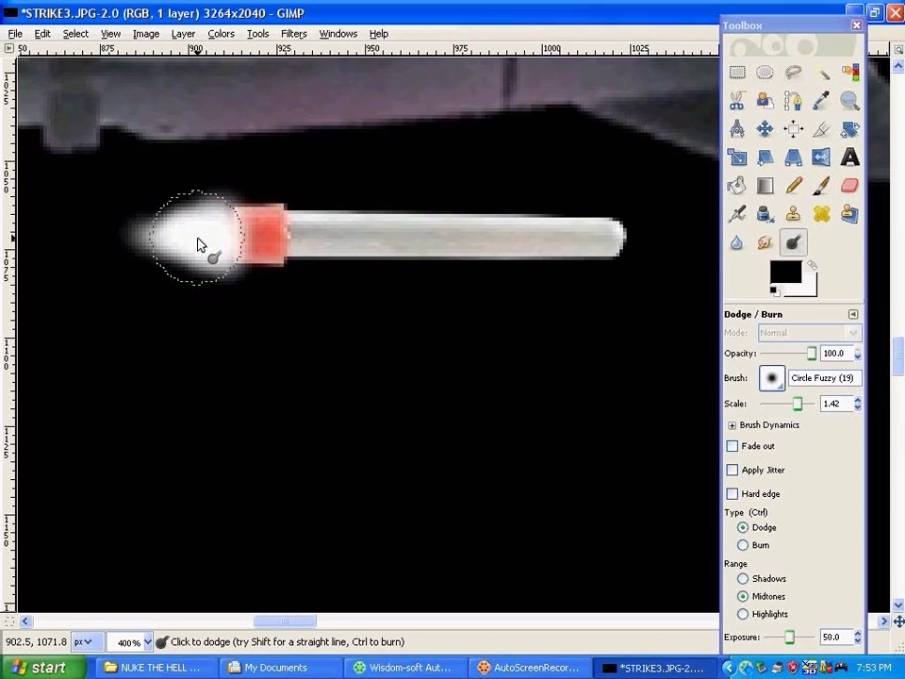
Step: Save the STRIKE3 frame as a JPEG
{"action": "left_click", "coordinate": [15, 34]}
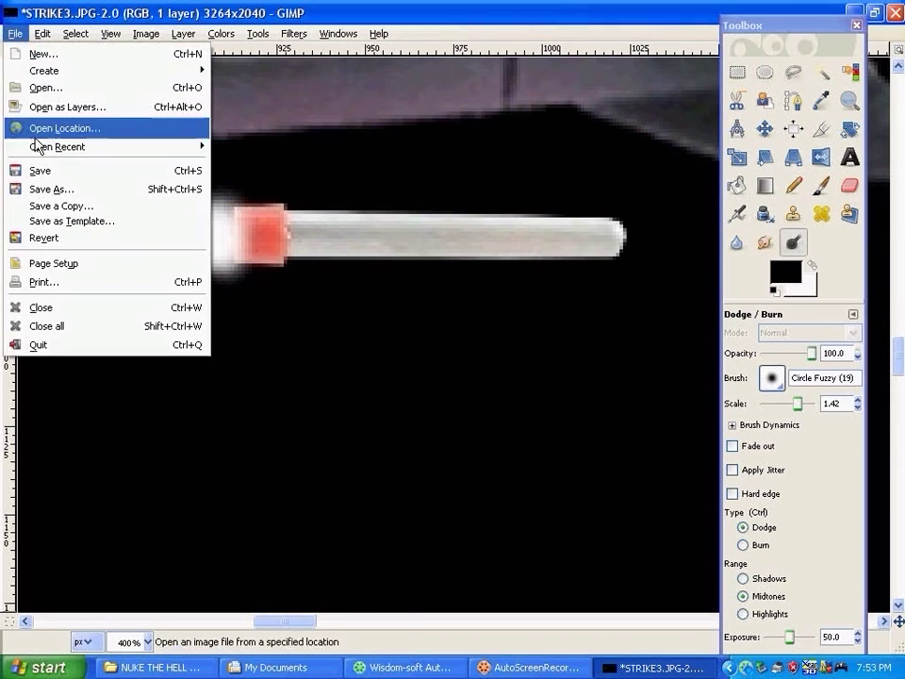
{"action": "key", "text": "Escape"}
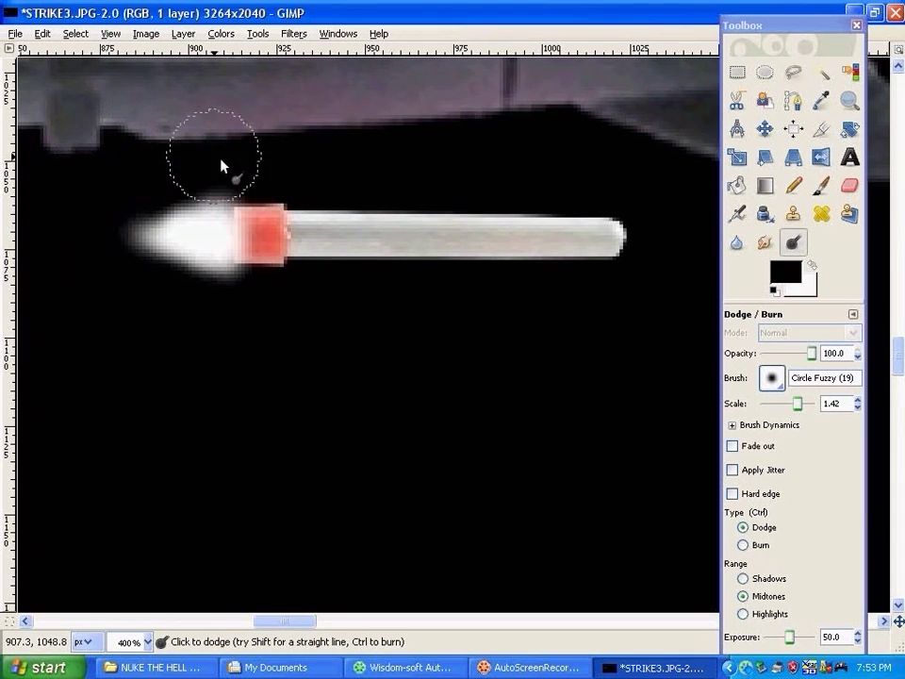
{"action": "left_click", "coordinate": [238, 345]}
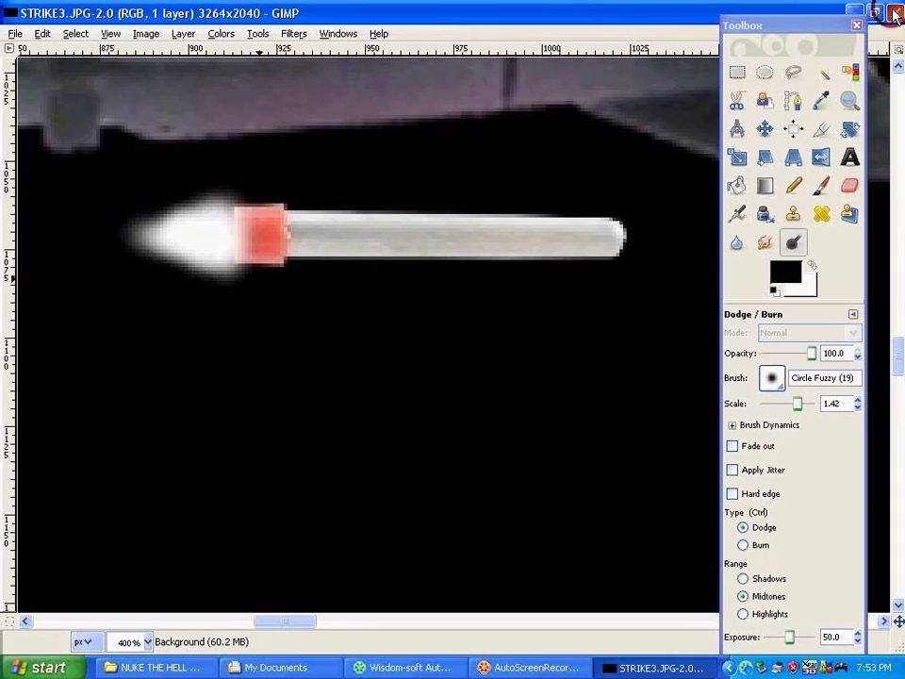
Step: Close the saved STRIKE3 image window, revealing the desktop behind GIMP
{"action": "left_click", "coordinate": [895, 13]}
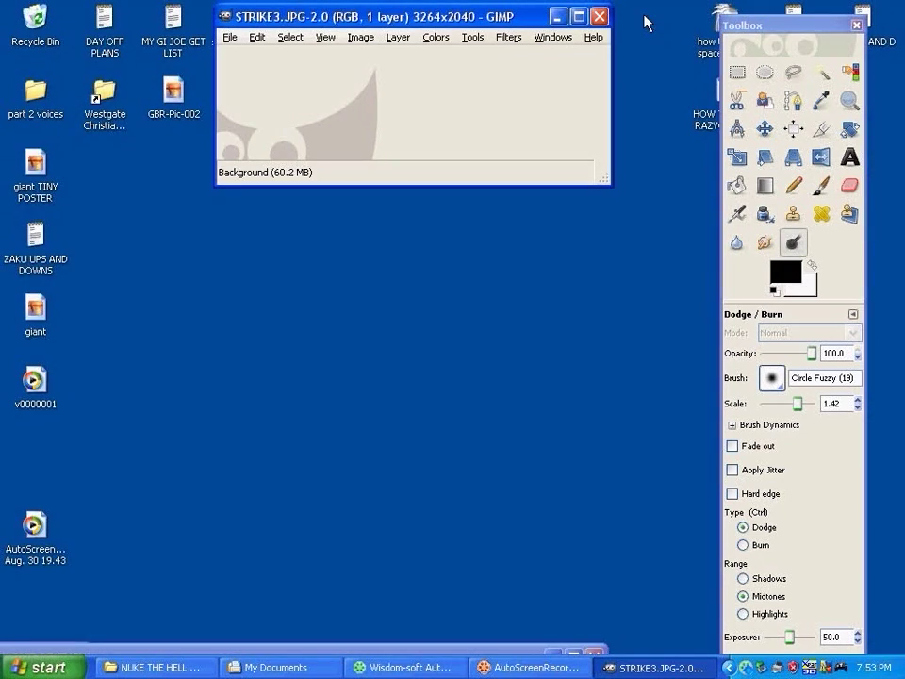